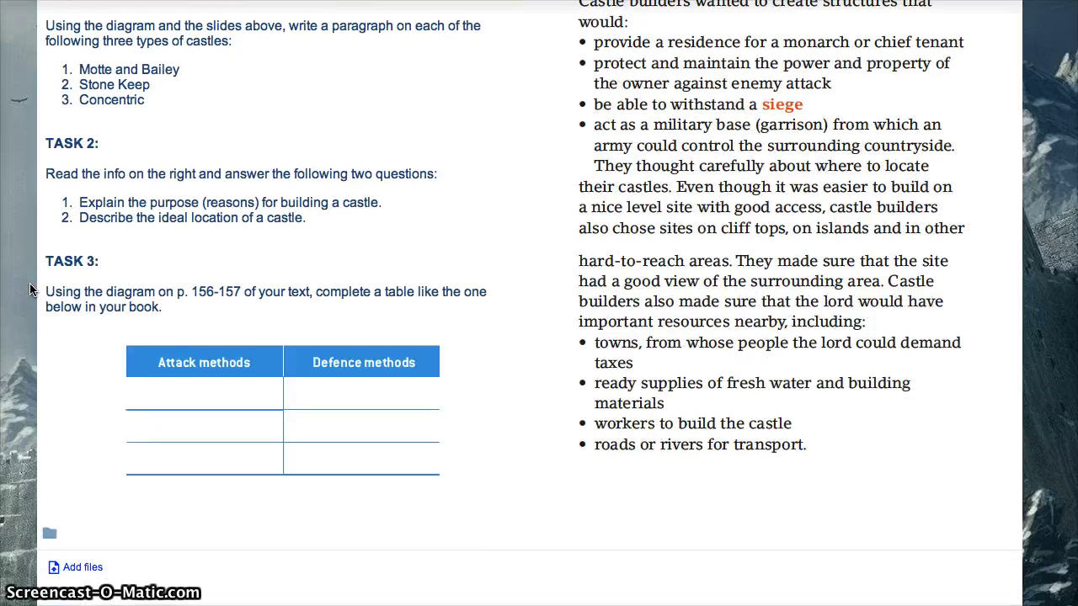
Review the castle-building tasks and reading, and examine Lesson 09's Castles - Attack and Defence form with its embedded videos
scroll(30, 290, "up", 15)
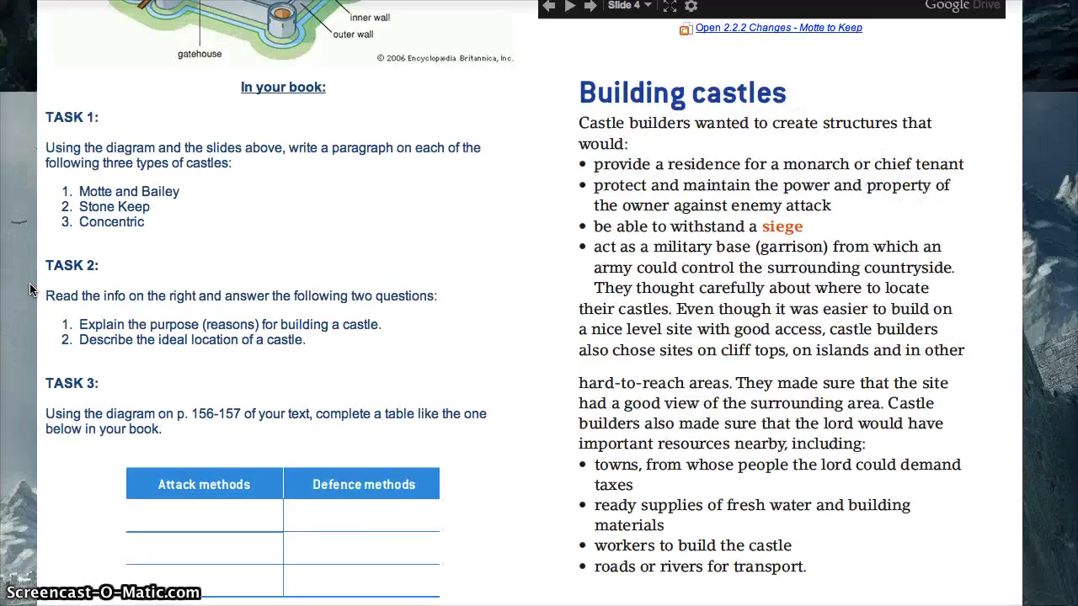
scroll(30, 290, "up", 2)
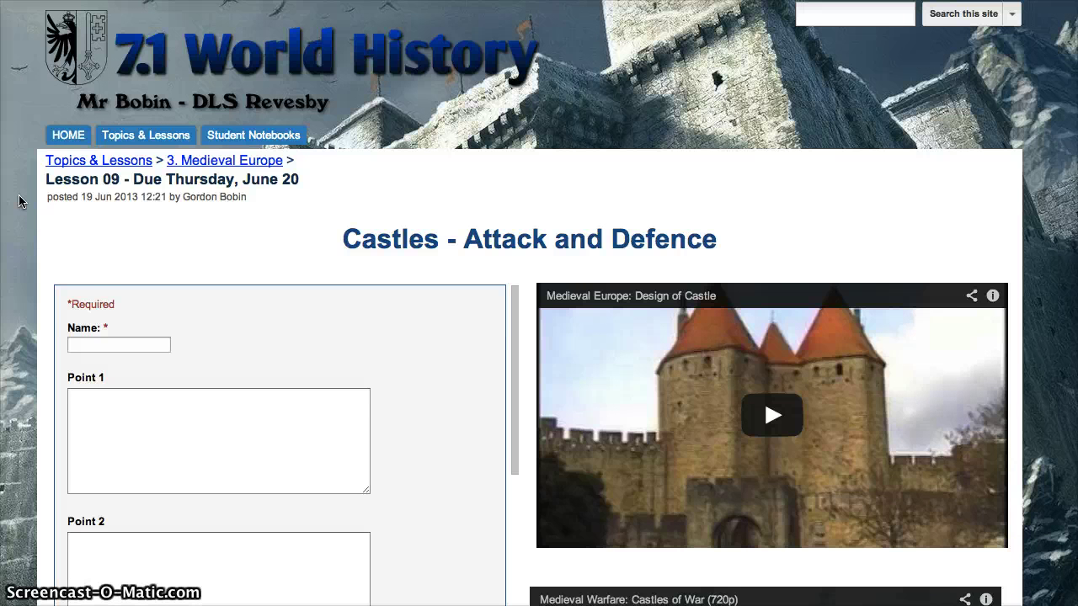
scroll(20, 201, "down", 1)
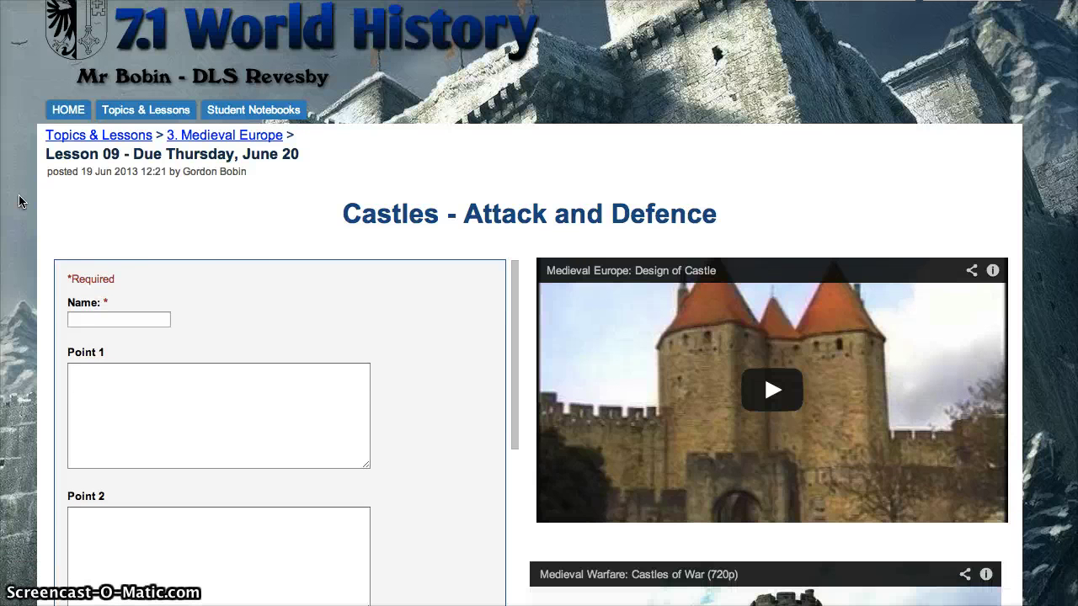
scroll(21, 201, "down", 1)
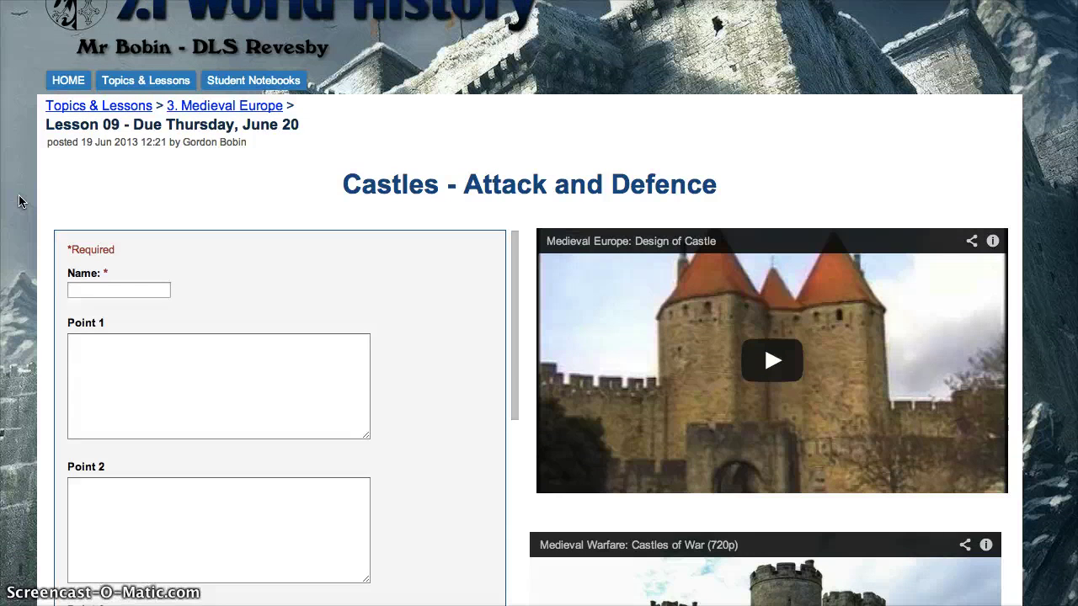
scroll(20, 202, "down", 2)
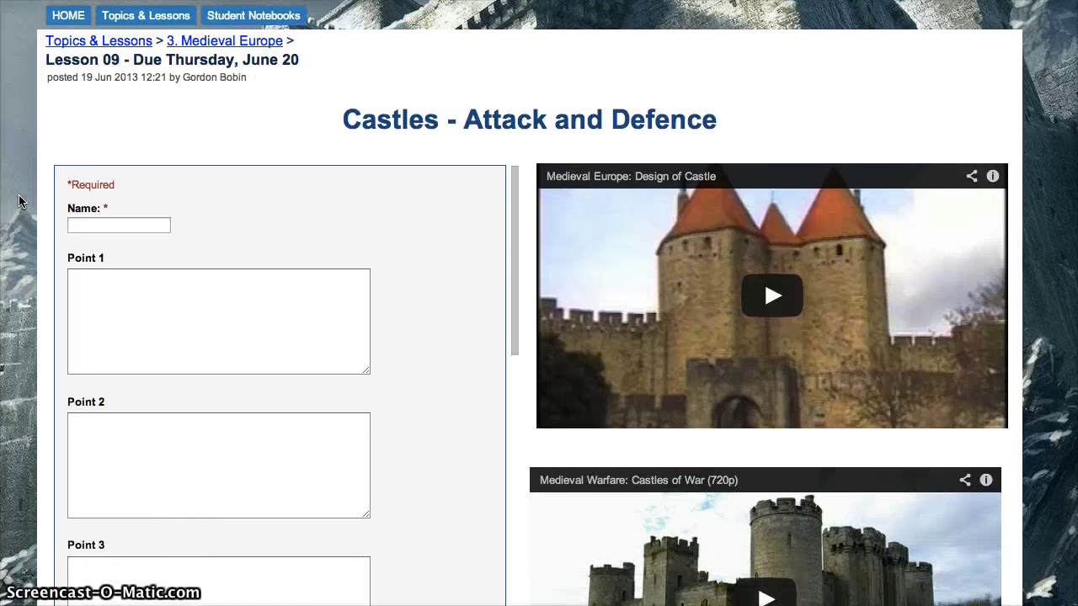
scroll(20, 201, "down", 2)
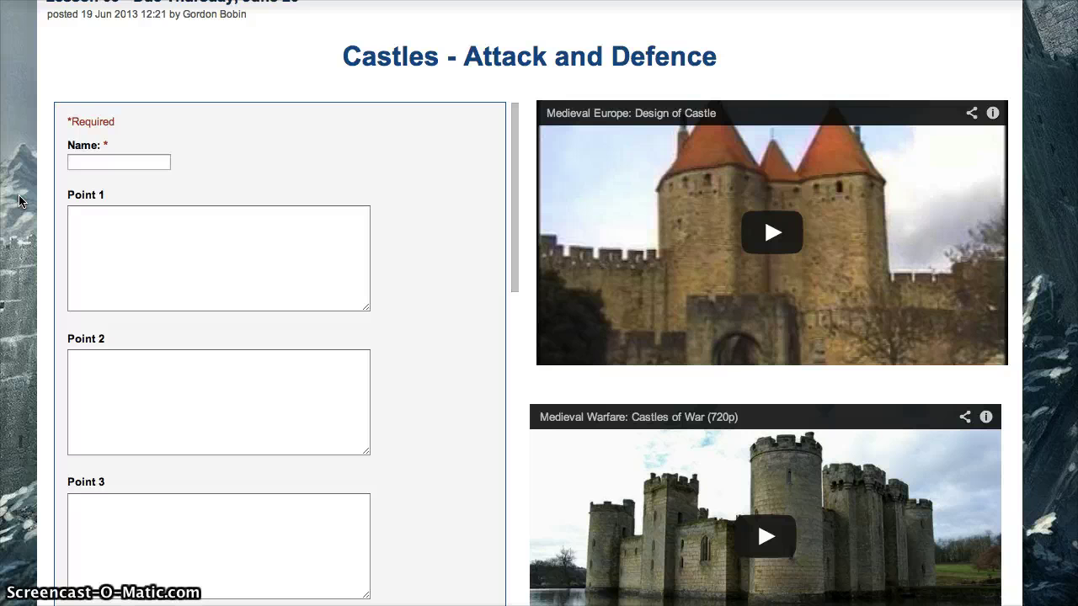
scroll(20, 201, "down", 2)
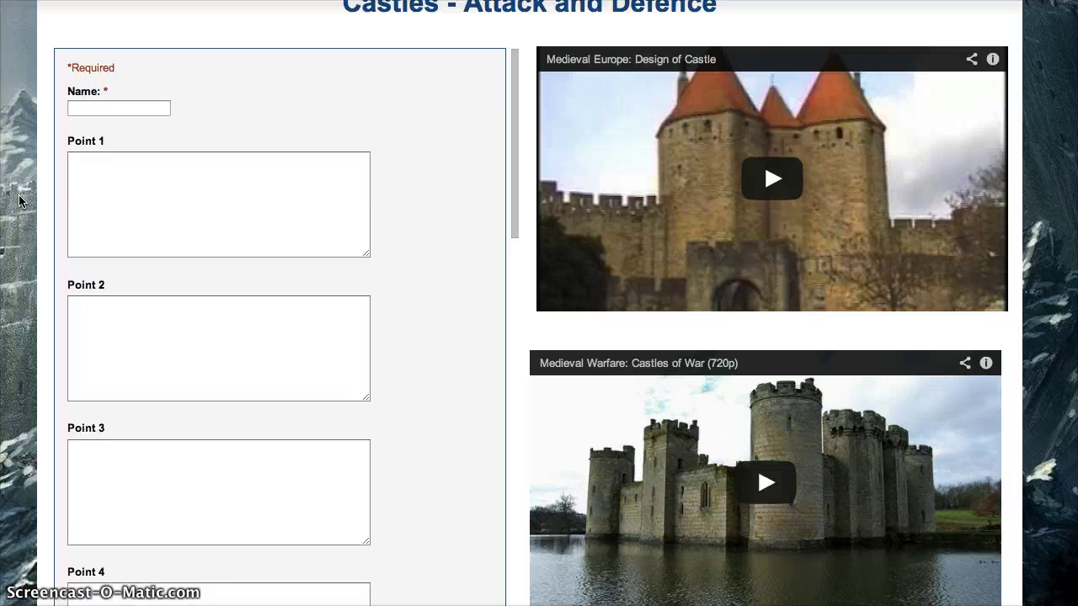
scroll(17, 180, "down", 1)
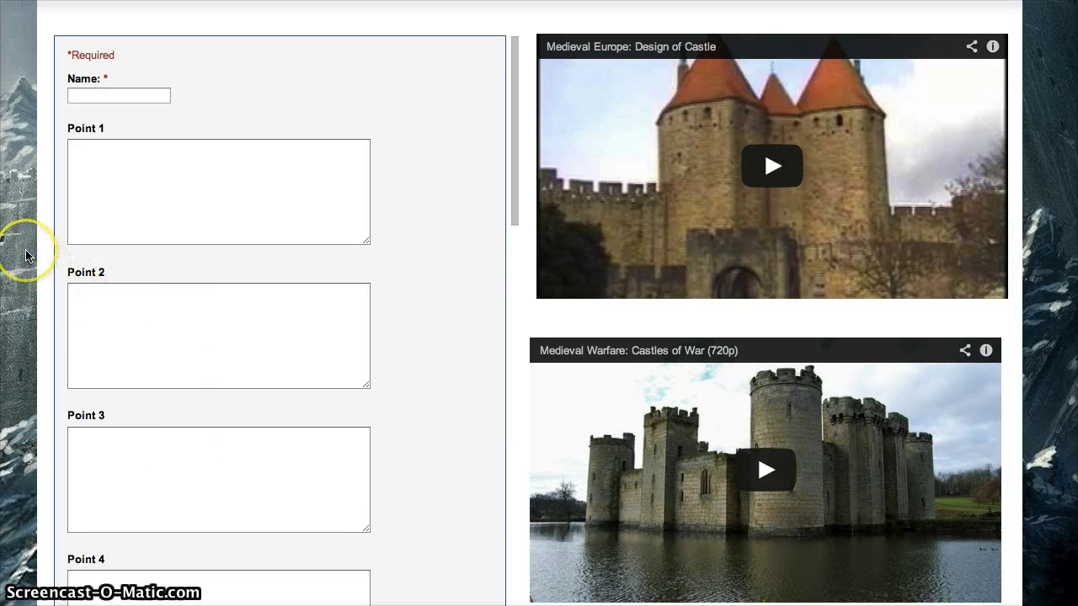
Go to the 8 Castles (Responses) spreadsheet embedded below the Lesson 09 form and videos
scroll(31, 262, "down", 4)
scroll(27, 257, "down", 3)
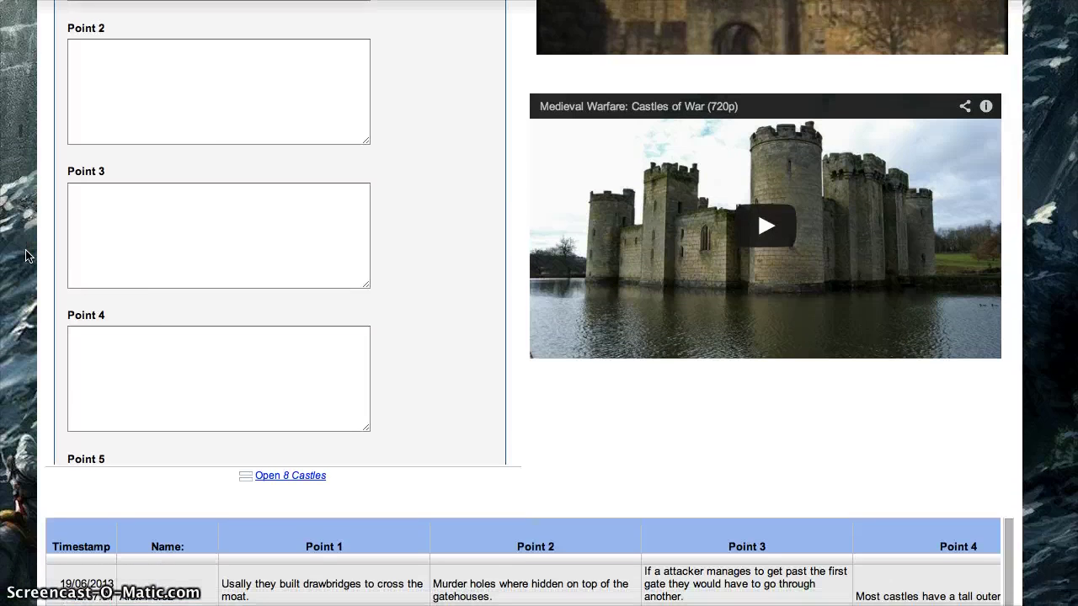
scroll(27, 256, "down", 5)
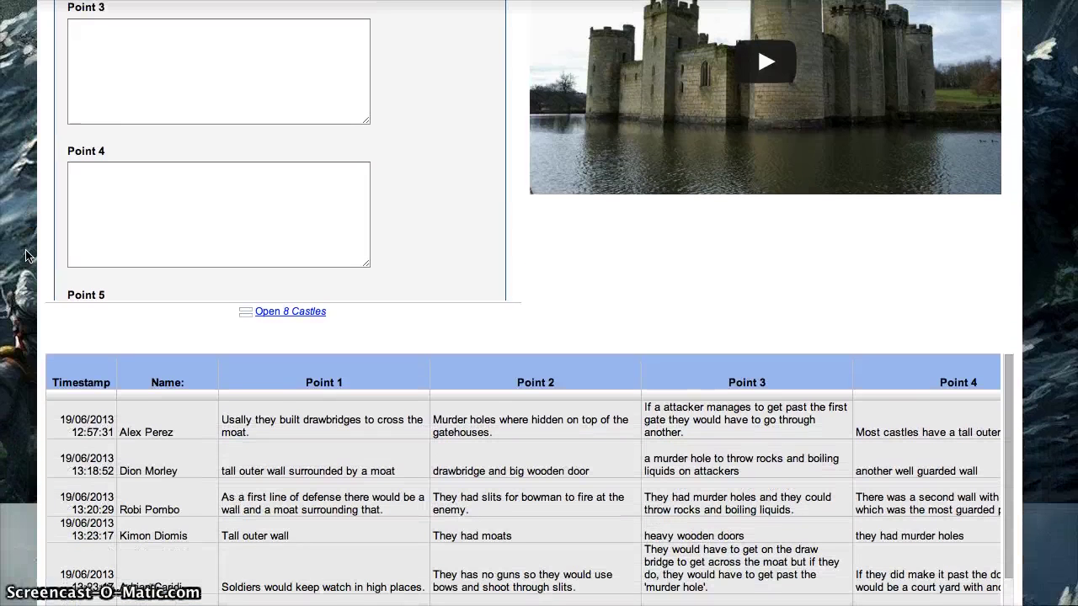
scroll(21, 295, "down", 4)
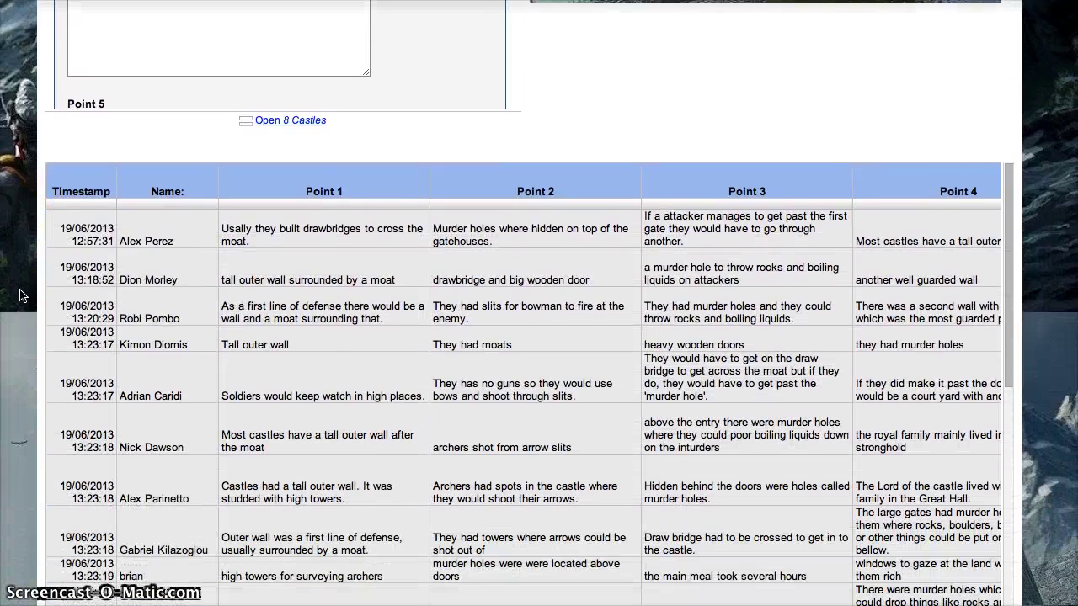
scroll(21, 295, "down", 1)
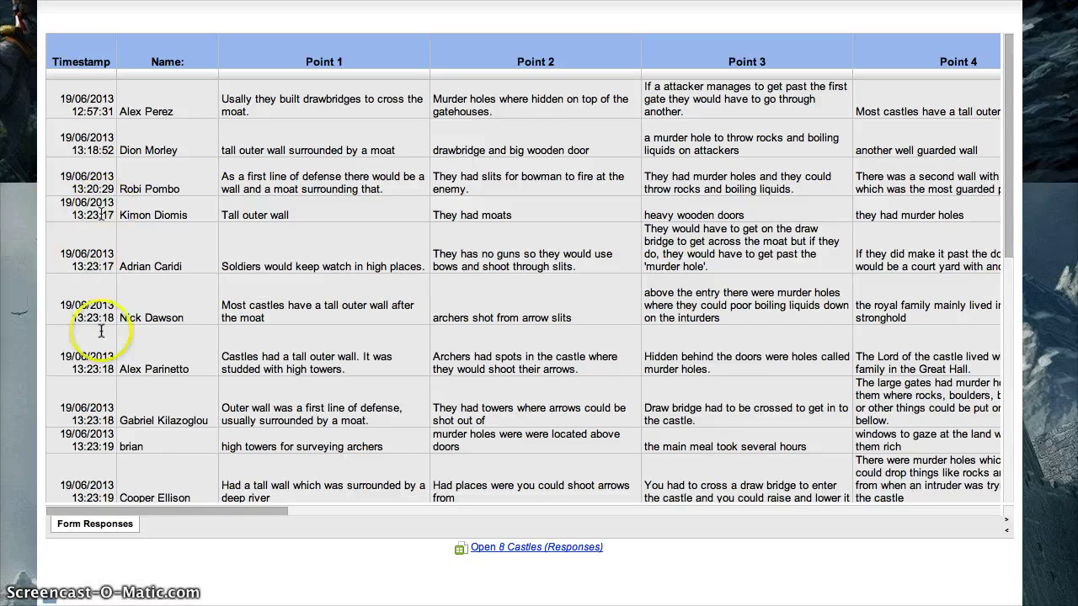
scroll(19, 278, "down", 1)
scroll(20, 279, "down", 1)
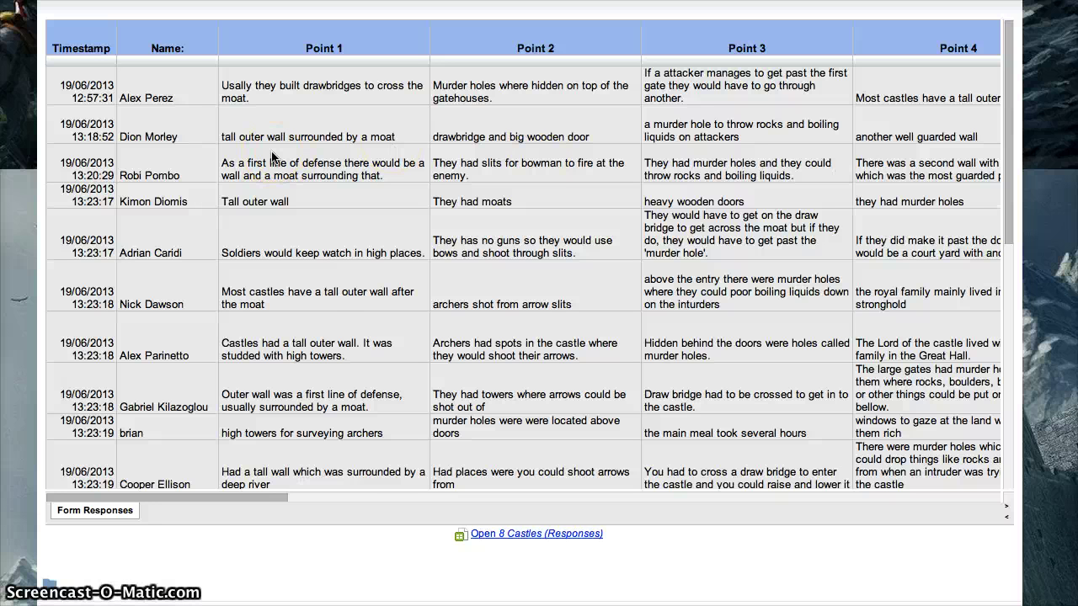
Look through the rows of student submissions in the embedded form responses and return to the first entries
scroll(271, 156, "down", 6)
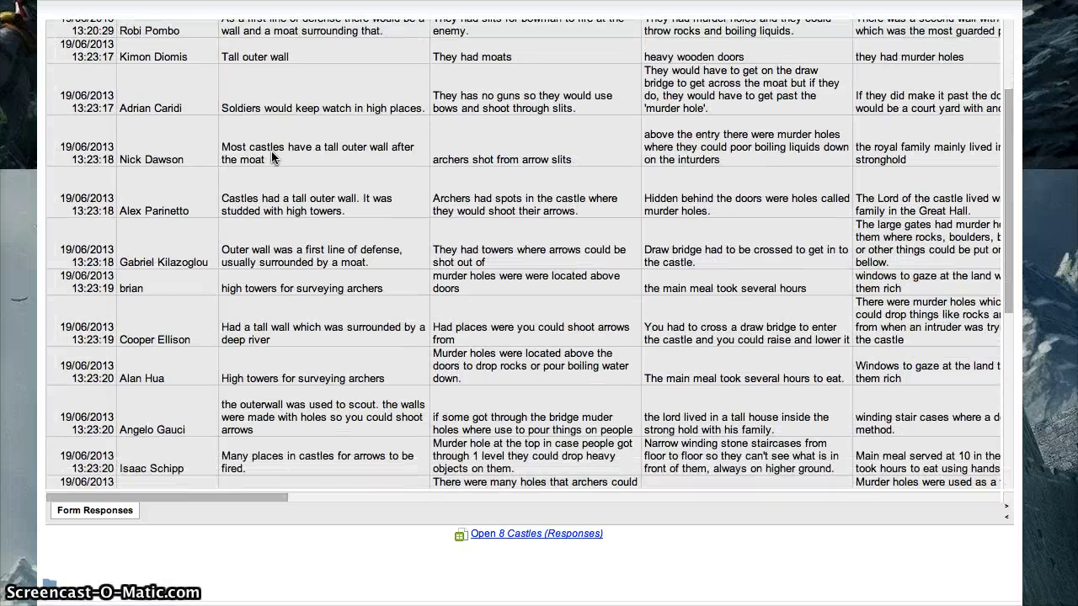
scroll(272, 157, "down", 1)
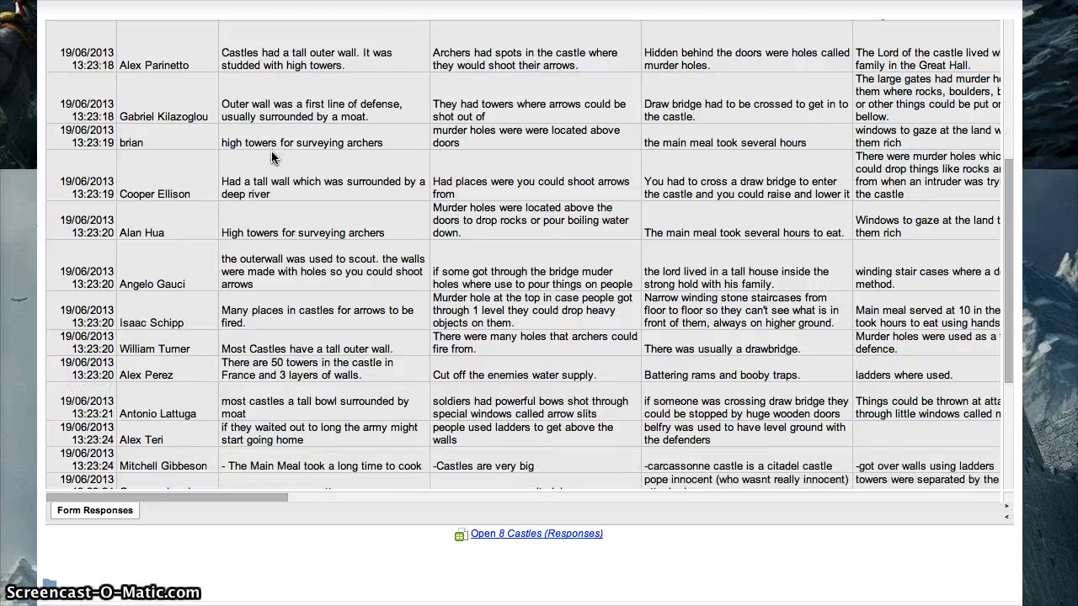
scroll(271, 152, "down", 1)
scroll(271, 150, "down", 3)
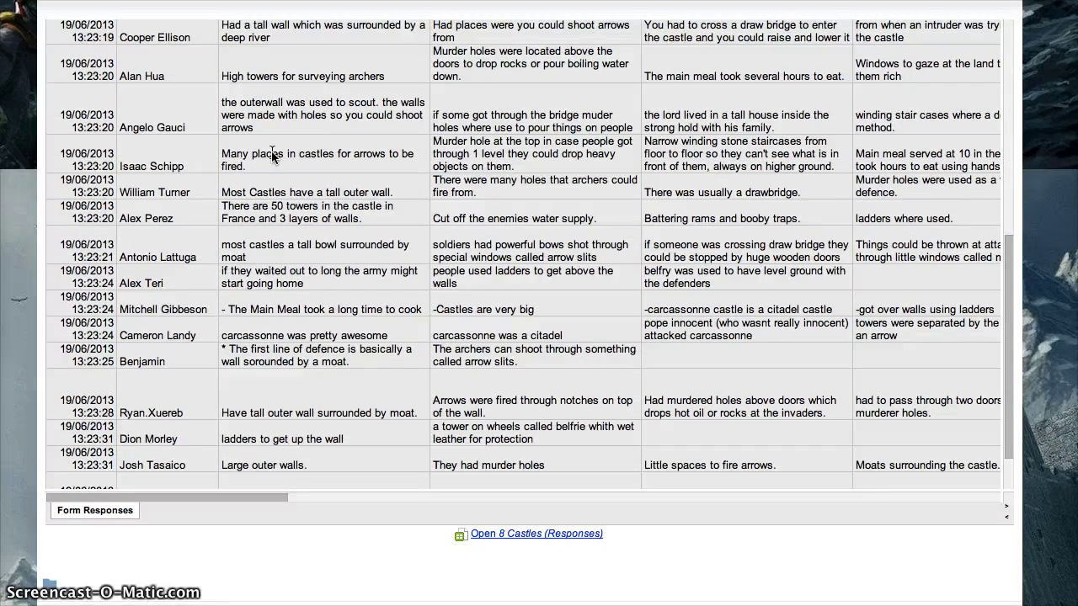
scroll(255, 258, "down", 2)
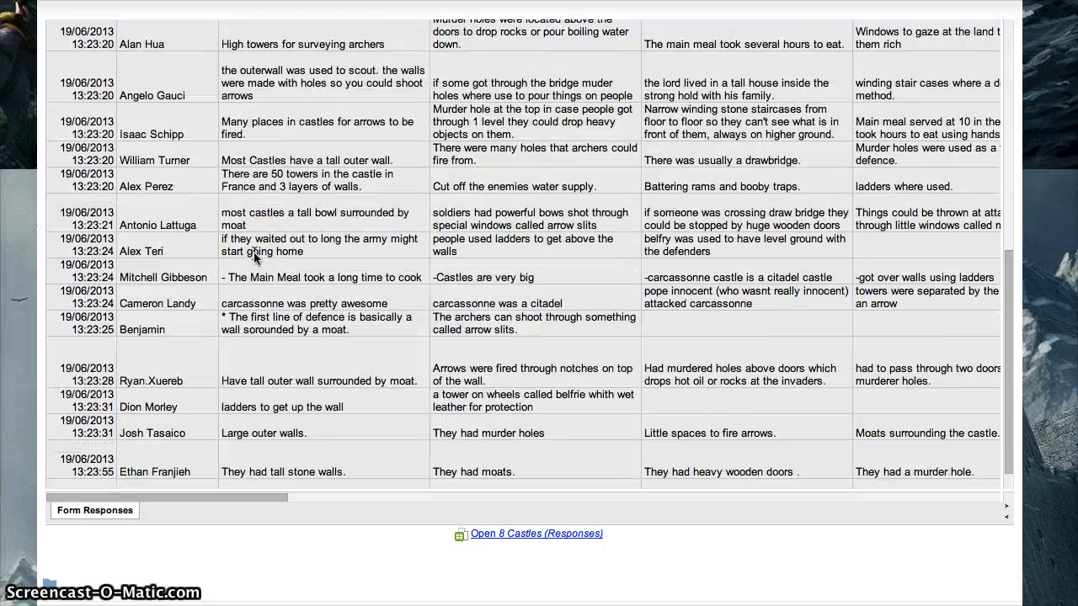
scroll(255, 258, "up", 7)
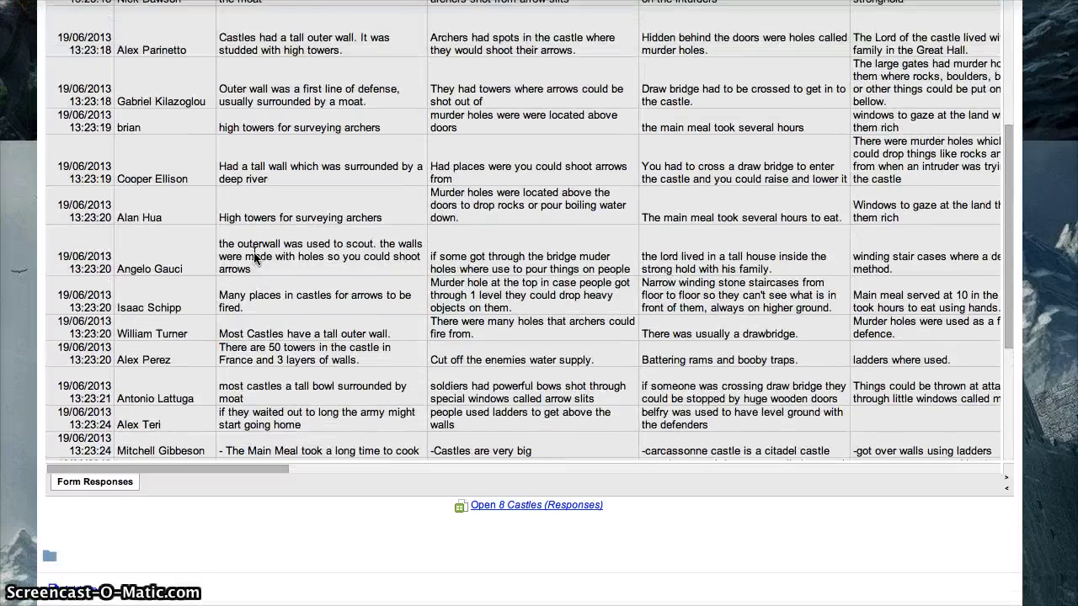
scroll(253, 259, "up", 5)
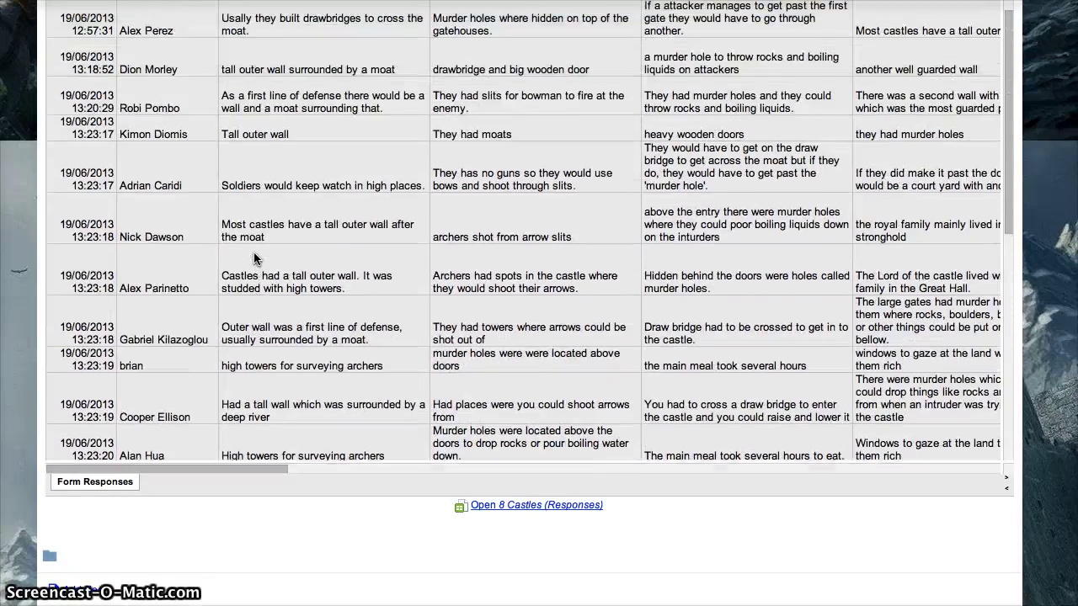
Examine the answers across the Point 1 to Point 8 columns and return to the Timestamp column
scroll(255, 258, "right", 5)
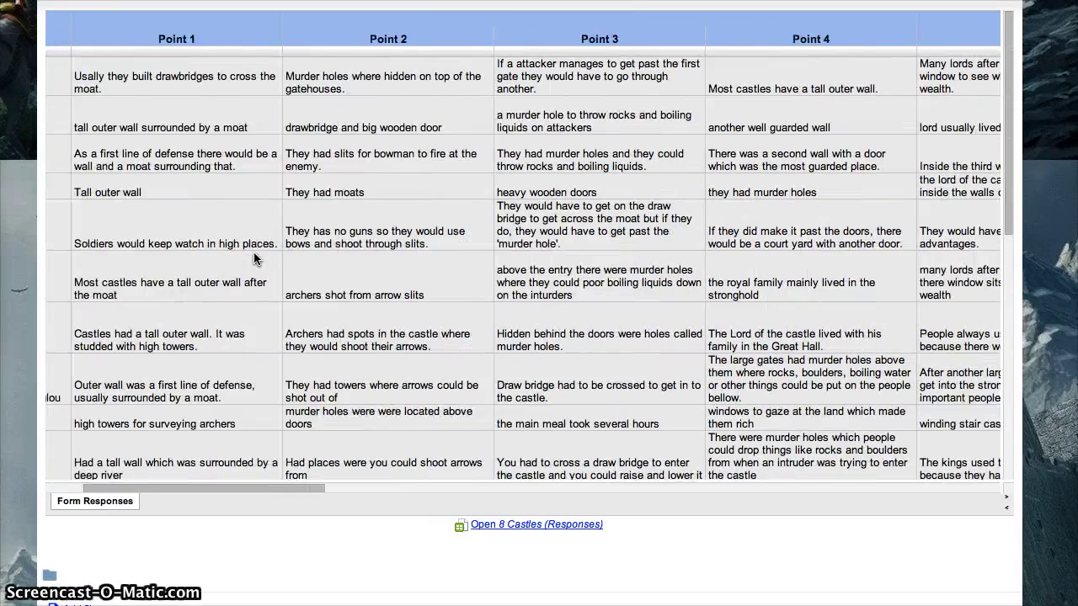
scroll(255, 259, "right", 20)
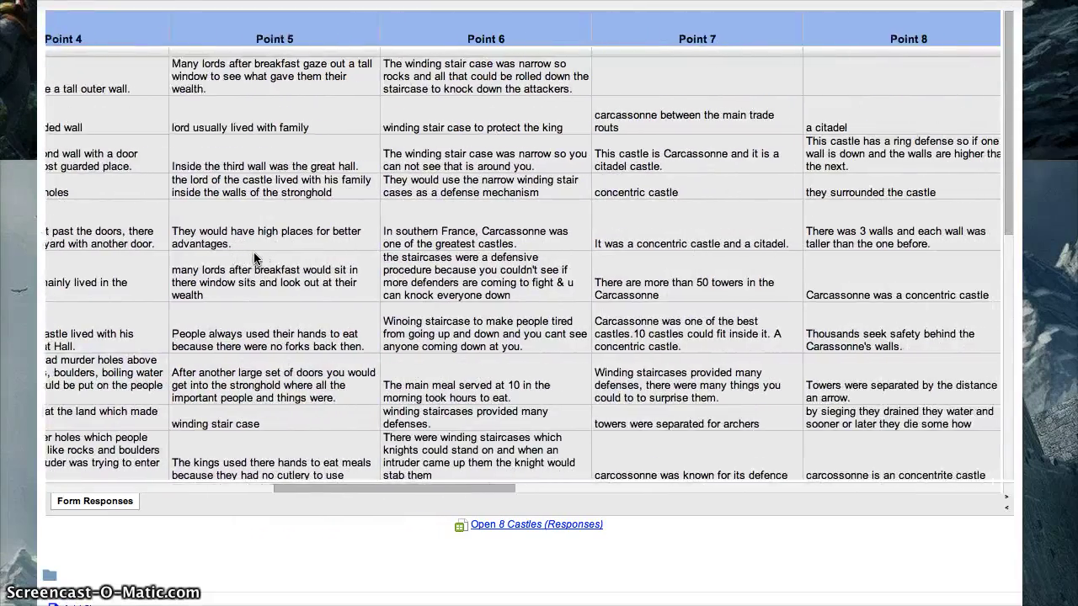
scroll(255, 259, "left", 12)
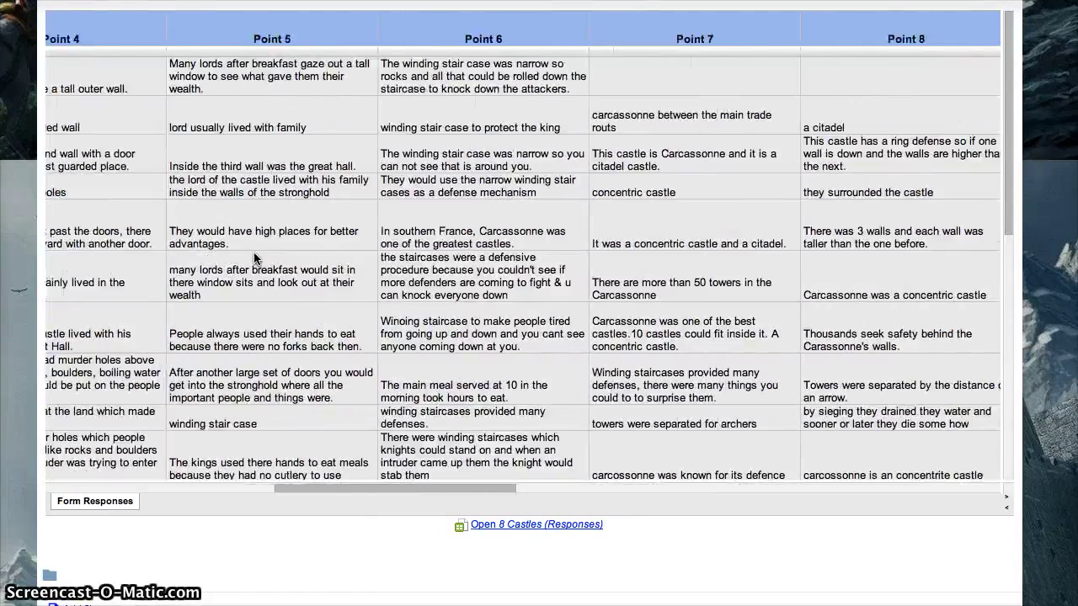
scroll(255, 259, "left", 10)
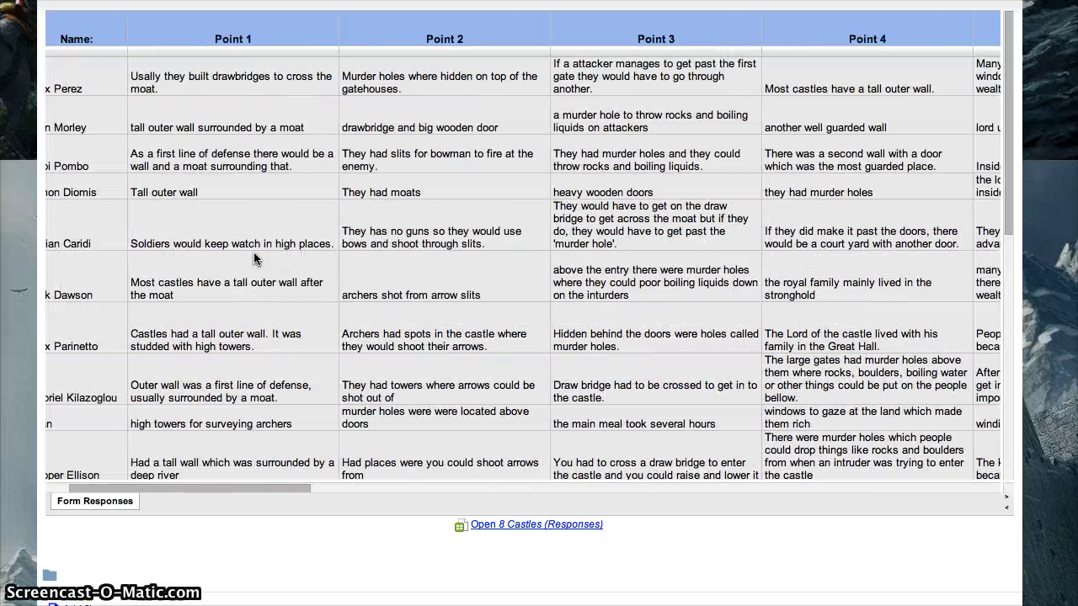
scroll(255, 258, "left", 2)
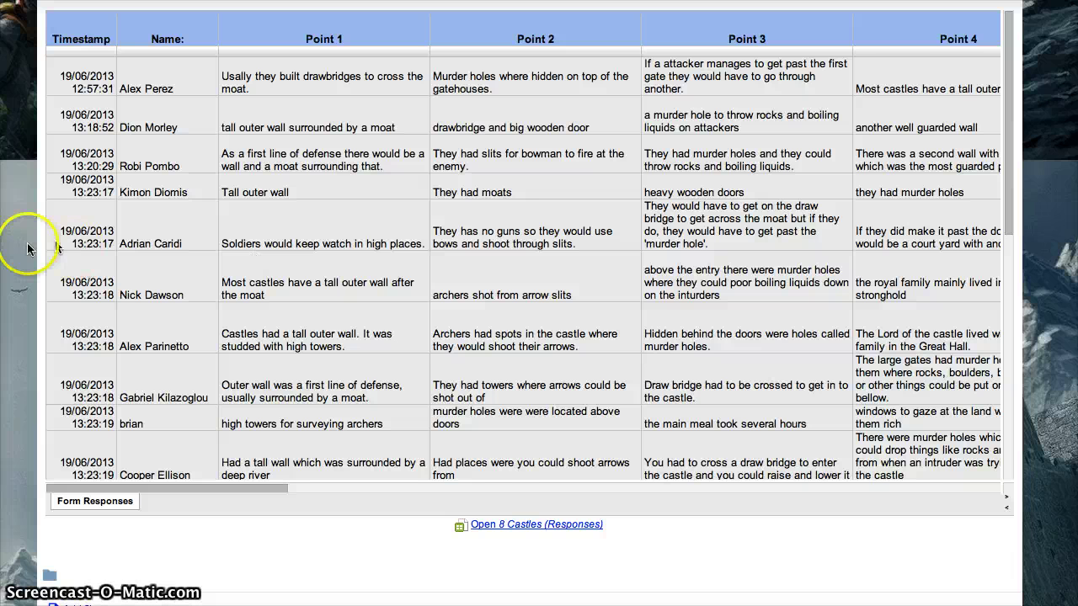
Return to the beginning of Lesson 09 and review the note-taking form beside the two castle videos
scroll(15, 263, "up", 2)
scroll(17, 268, "up", 10)
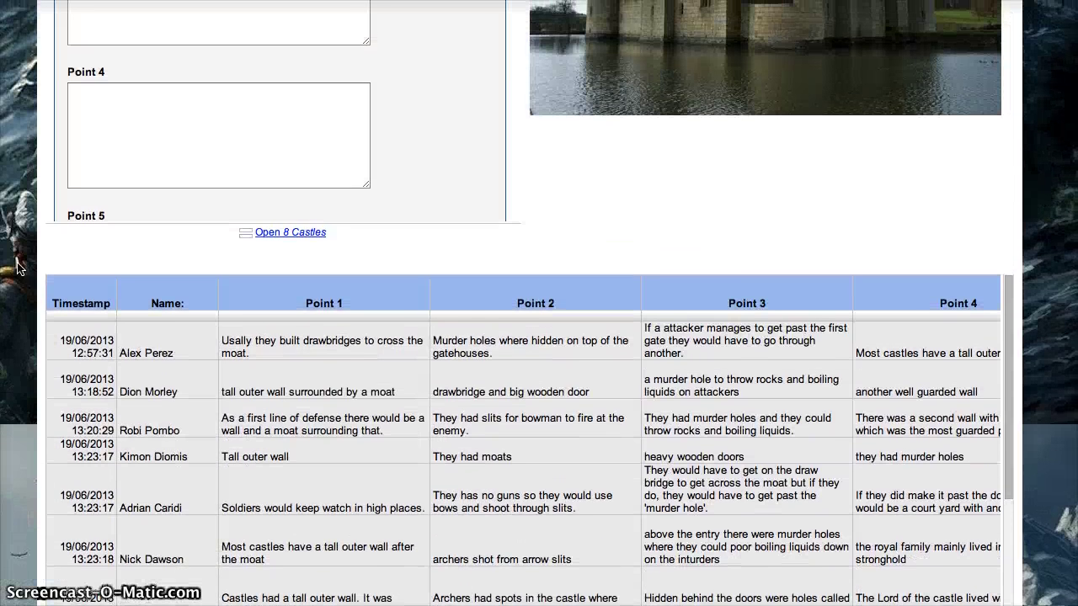
scroll(17, 268, "up", 3)
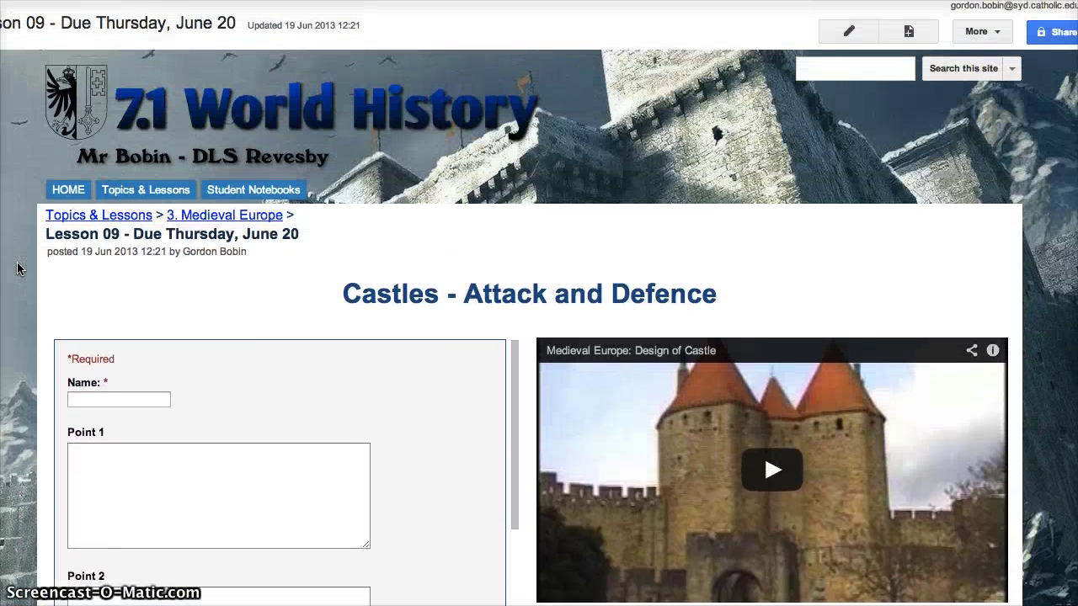
scroll(17, 268, "down", 3)
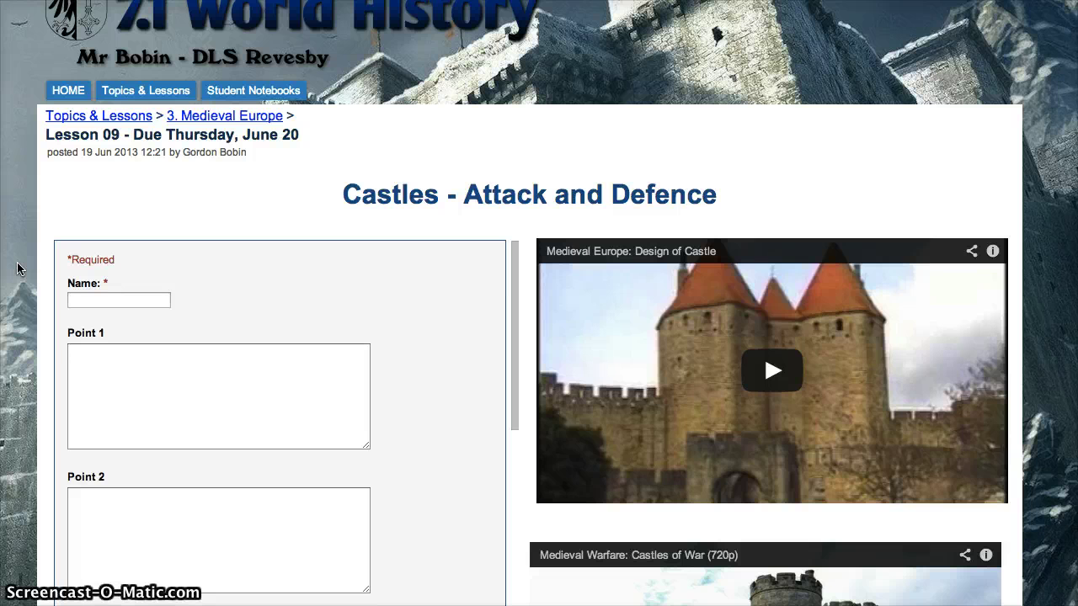
scroll(17, 267, "down", 2)
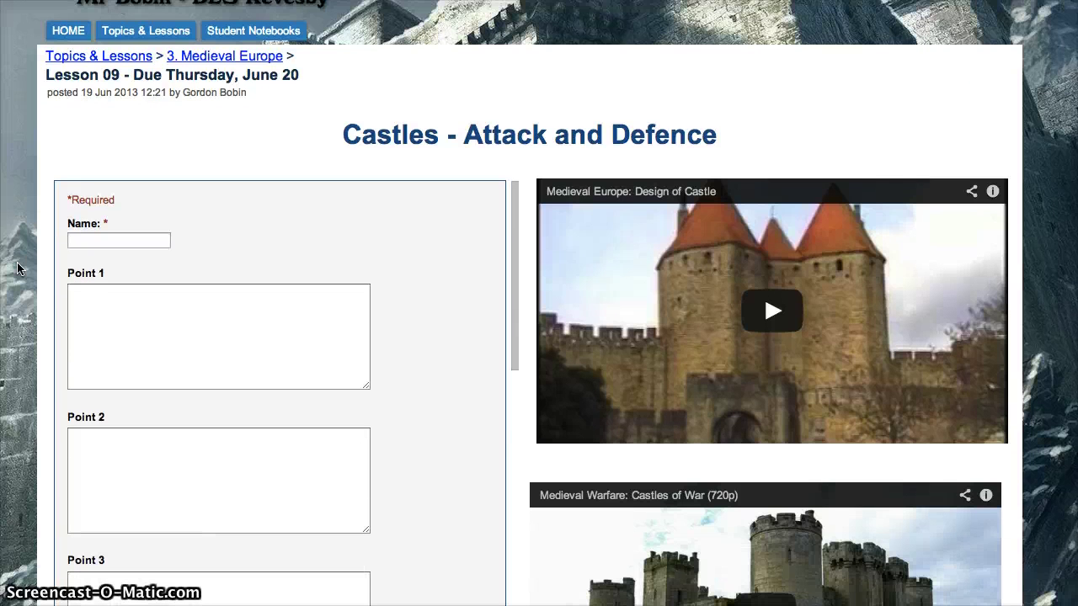
scroll(17, 267, "down", 1)
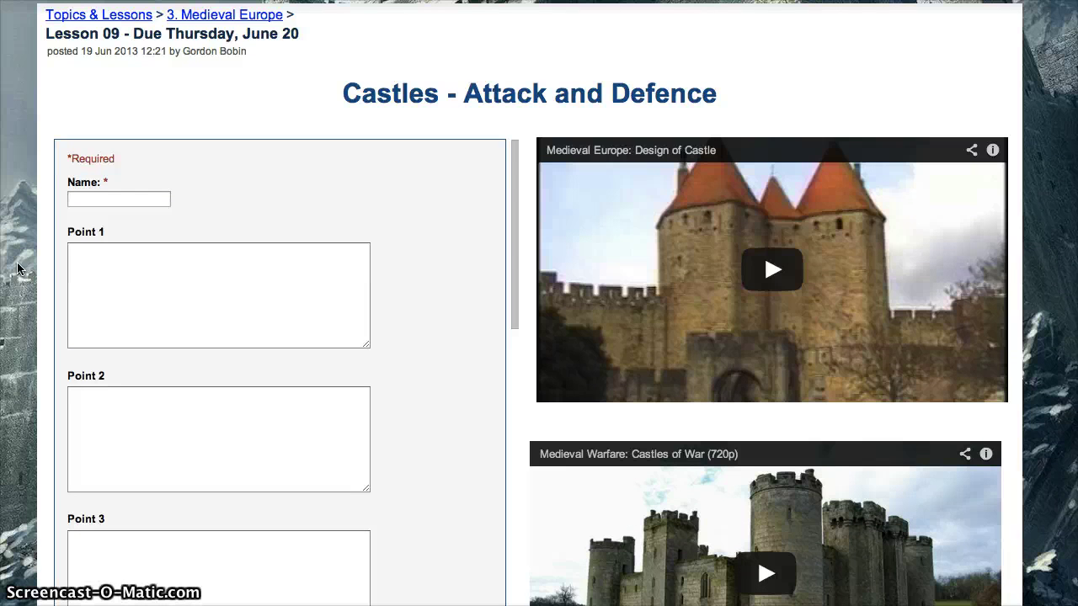
scroll(16, 268, "up", 3)
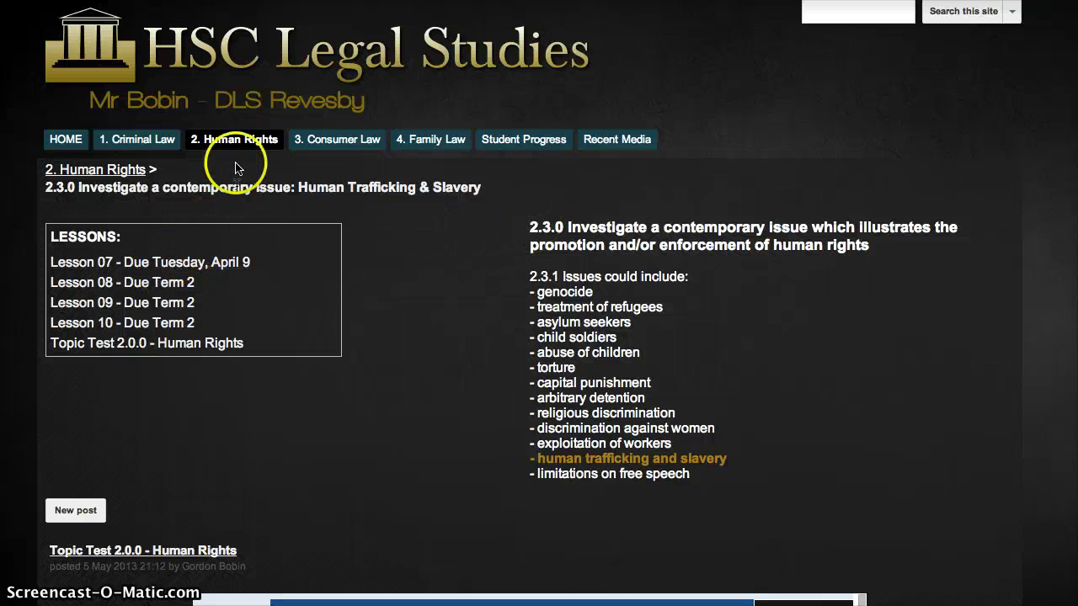
On the HSC Legal Studies site, open Lesson 07 - Due Tuesday, April 9 from the Human Trafficking & Slavery lessons
mouse_move(237, 145)
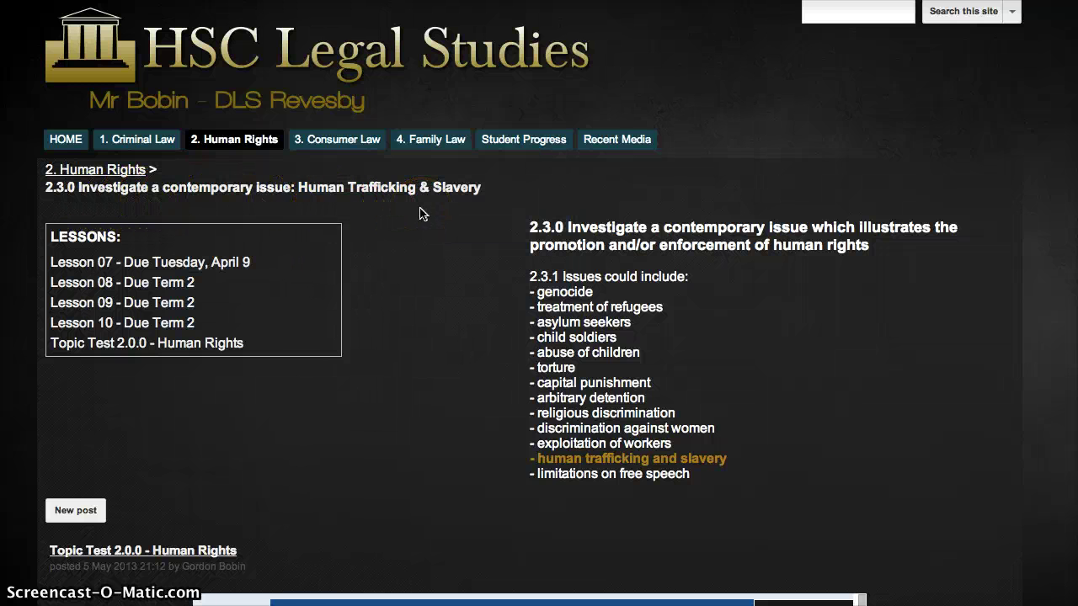
left_click(308, 268)
left_click(183, 293)
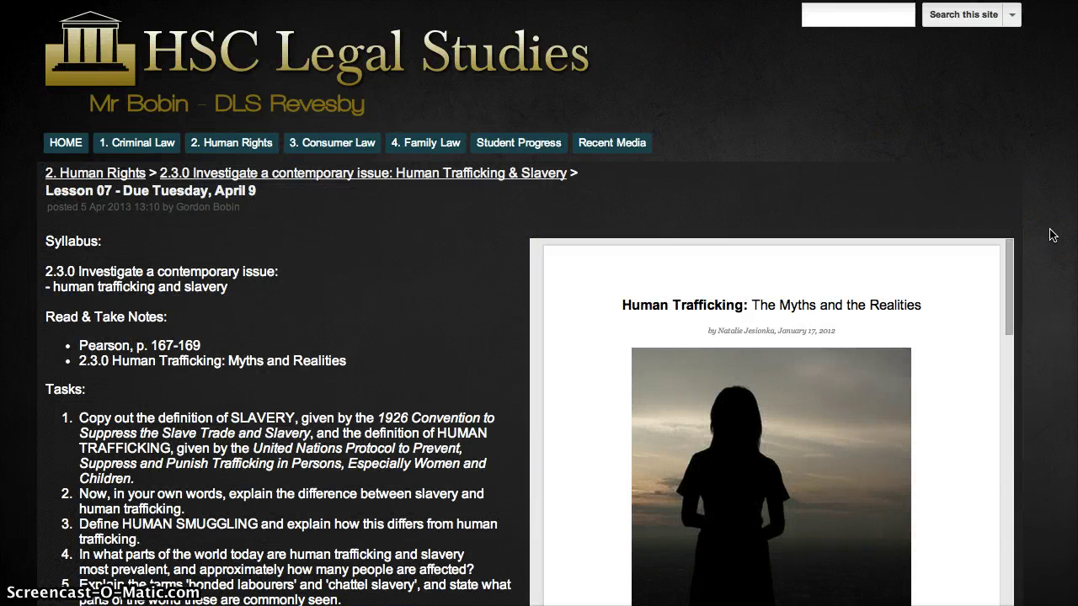
Examine Lesson 07's syllabus, reading and task list, and read into the embedded Human Trafficking: The Myths and the Realities article
scroll(1051, 235, "down", 3)
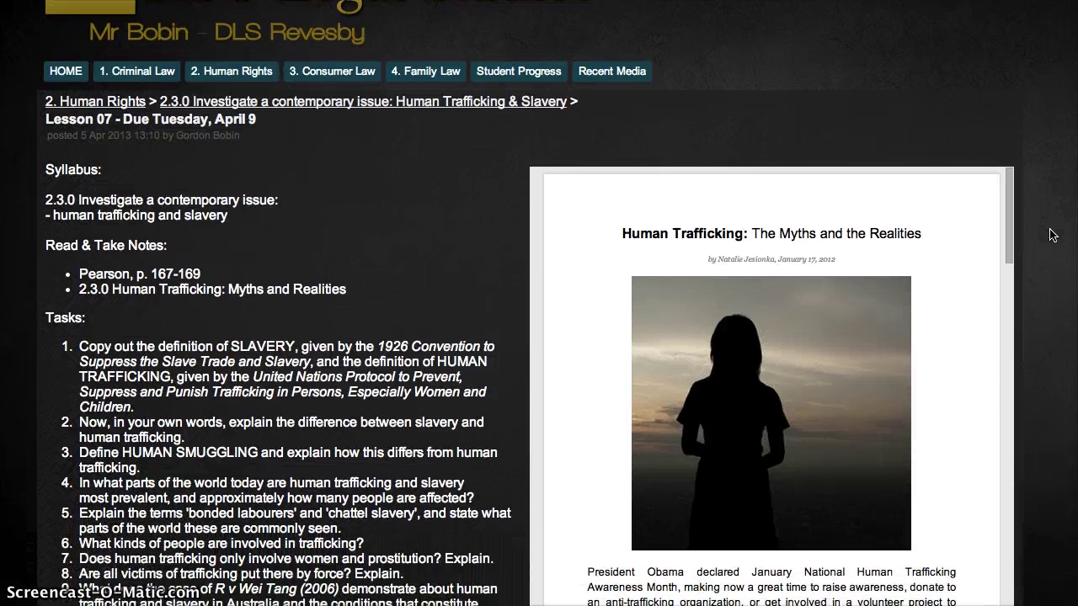
scroll(1050, 235, "down", 1)
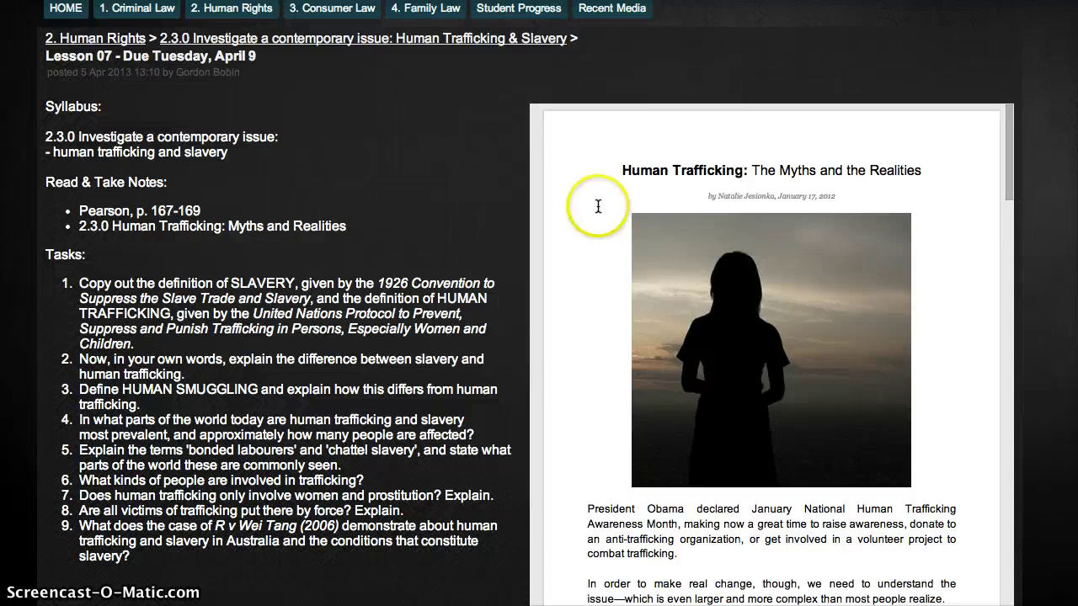
scroll(597, 207, "down", 3)
scroll(598, 206, "down", 8)
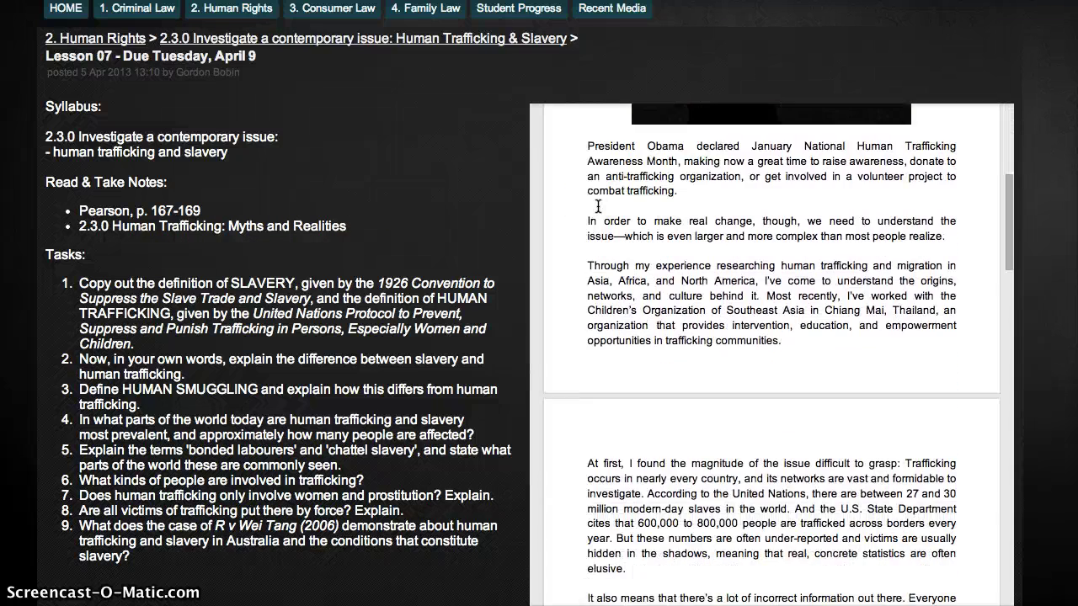
Read further into Lesson 07's embedded article, covering the myths about human smuggling and who the traffickers are
scroll(598, 206, "down", 17)
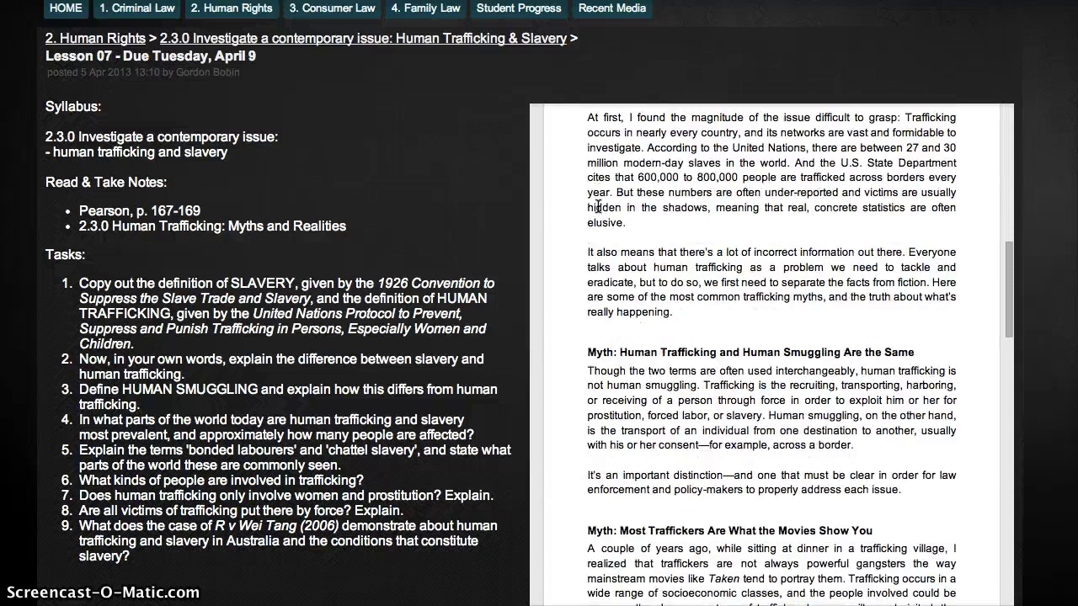
scroll(598, 206, "down", 7)
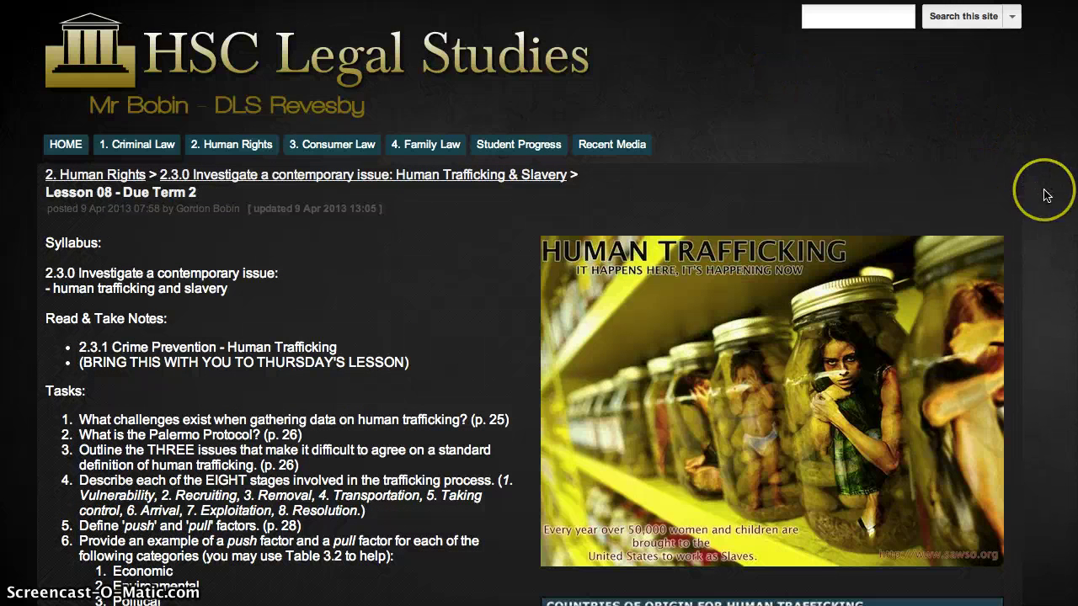
Review Lesson 08 - Due Term 2, from its reading and task list through the origin-countries map to the Human Trafficking infographic
scroll(1044, 195, "down", 5)
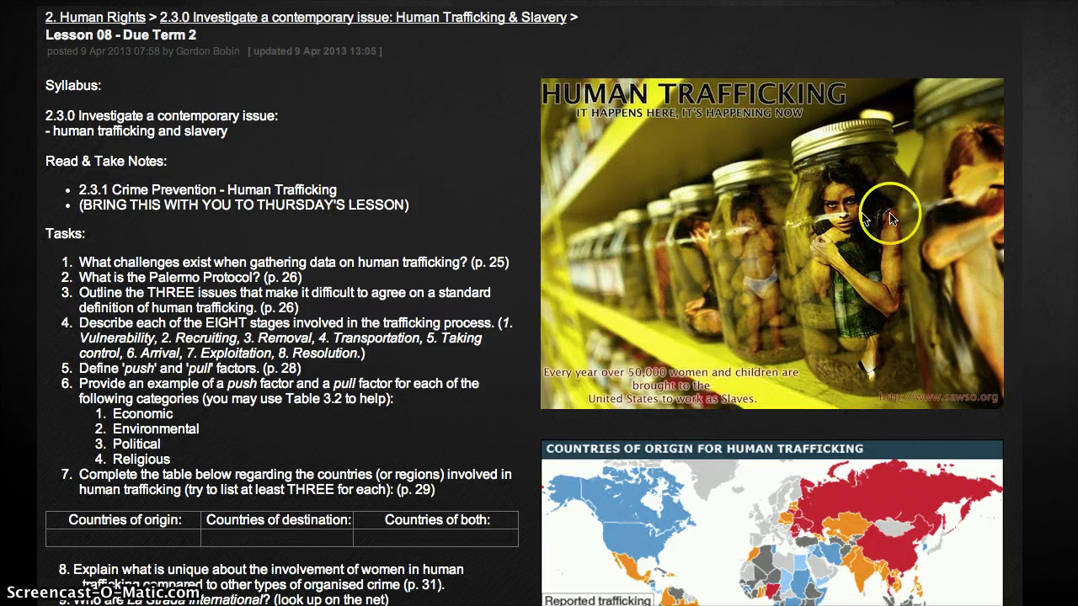
scroll(1040, 224, "down", 4)
scroll(1040, 224, "down", 4)
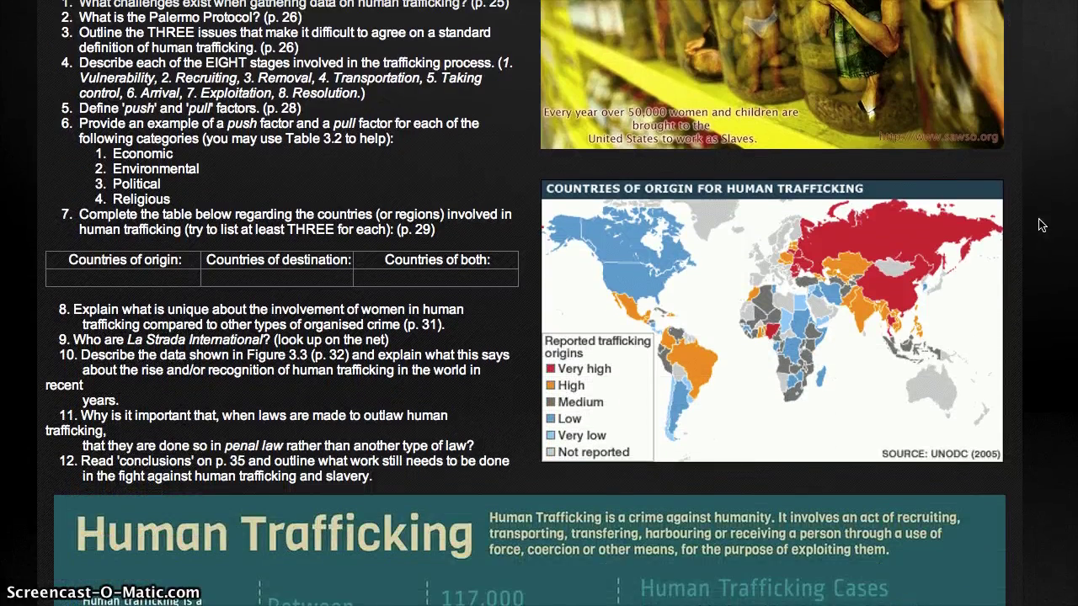
scroll(1041, 224, "down", 5)
scroll(1040, 224, "down", 6)
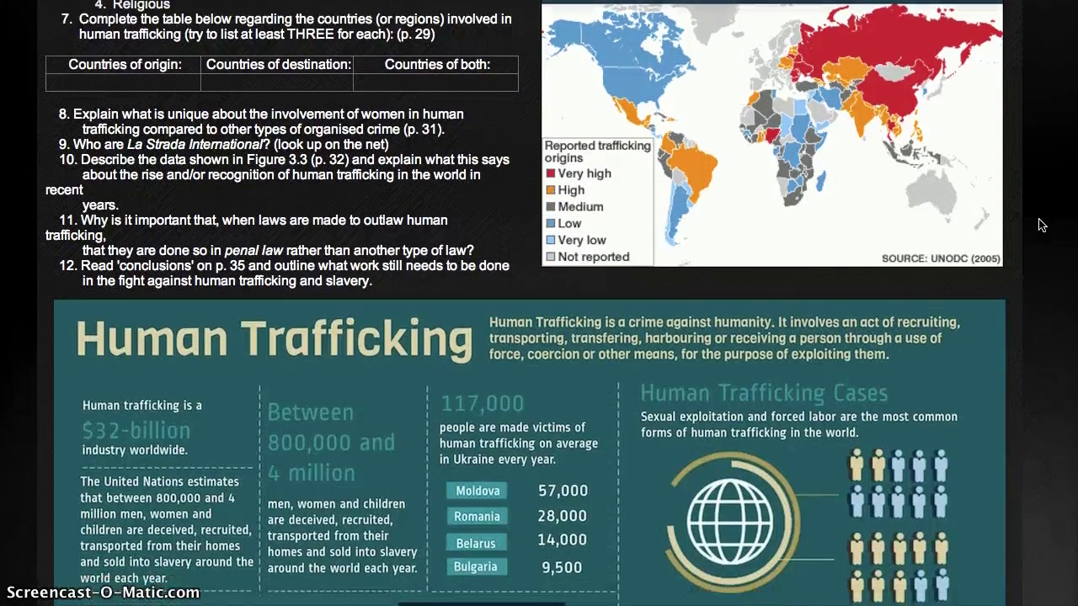
scroll(1040, 224, "down", 2)
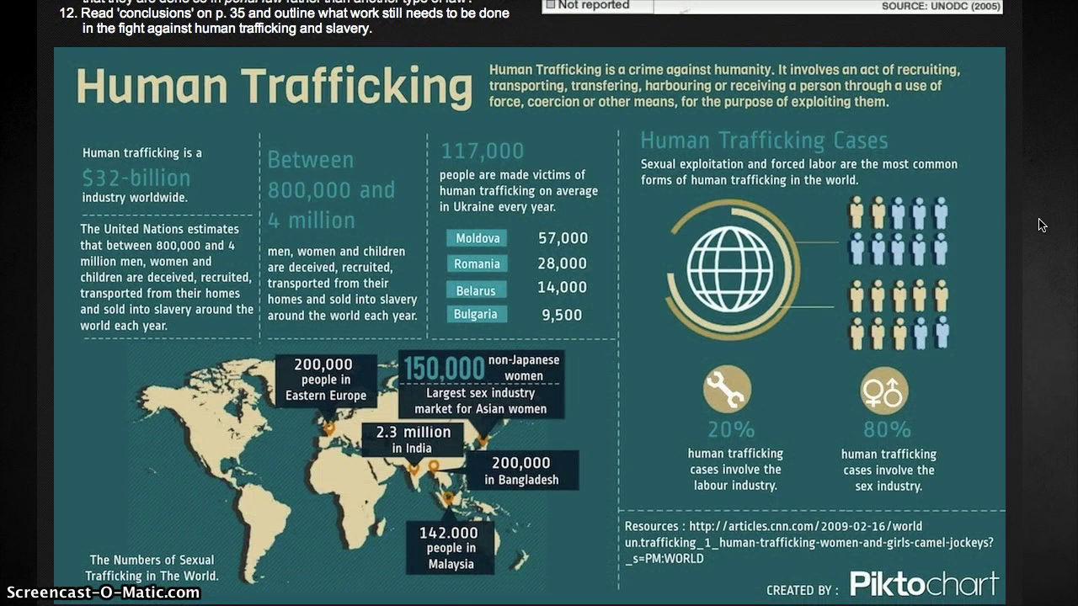
scroll(1040, 224, "up", 20)
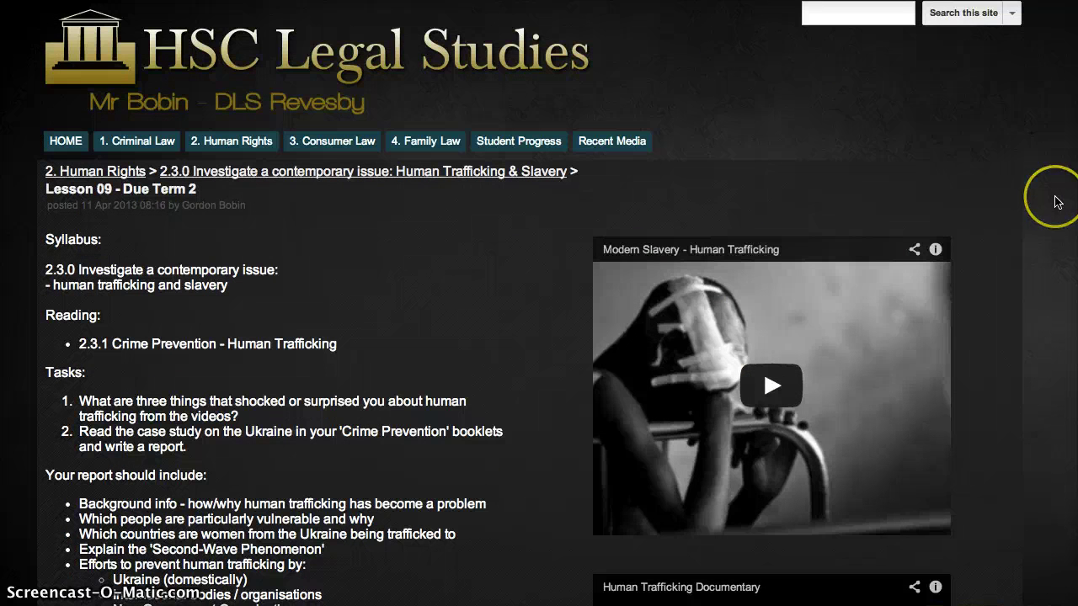
Review Lesson 09 - Due Term 2, checking its tasks and report requirements beside the two human trafficking videos
scroll(1057, 202, "down", 3)
scroll(1037, 234, "down", 1)
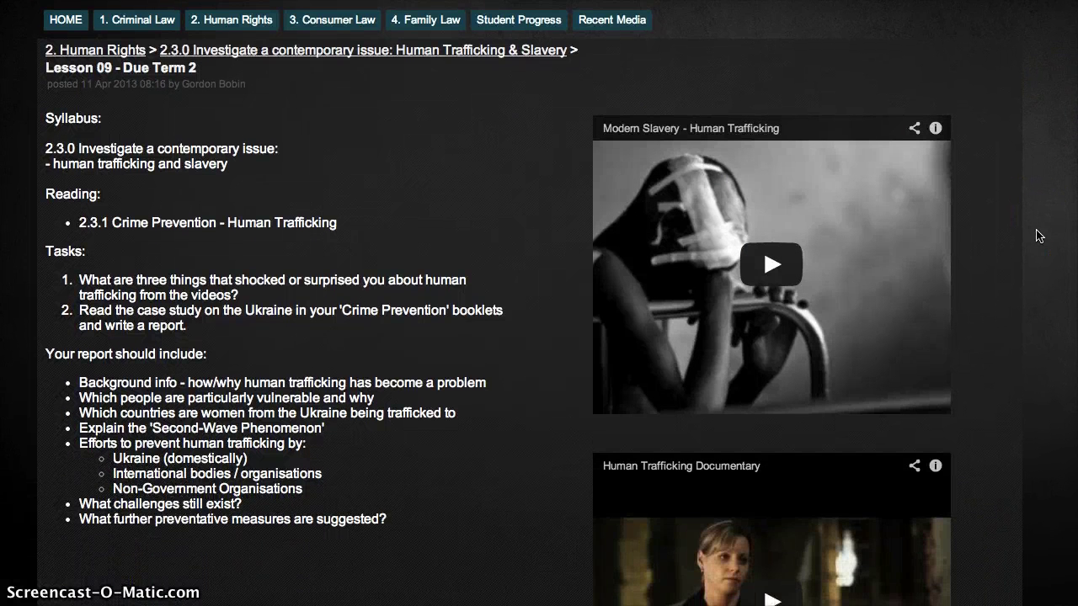
scroll(1039, 236, "down", 4)
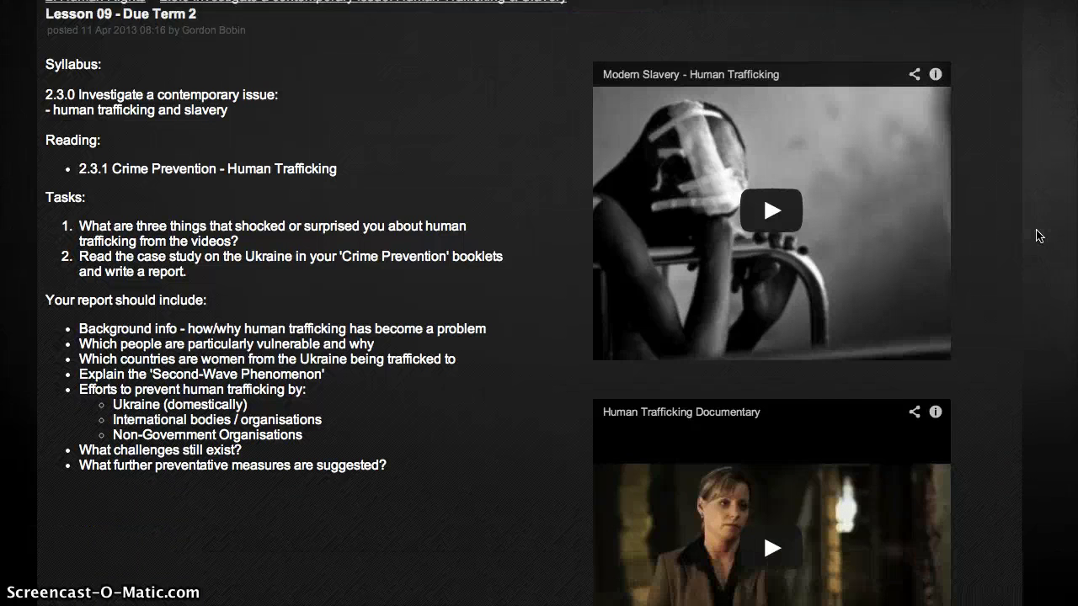
scroll(1039, 236, "up", 5)
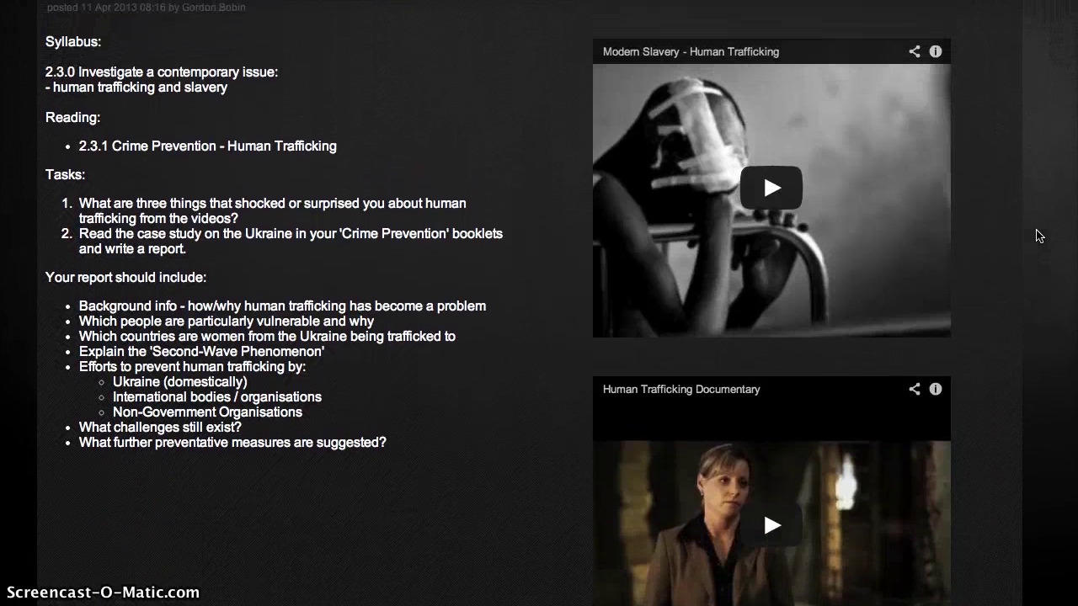
scroll(1039, 236, "up", 1)
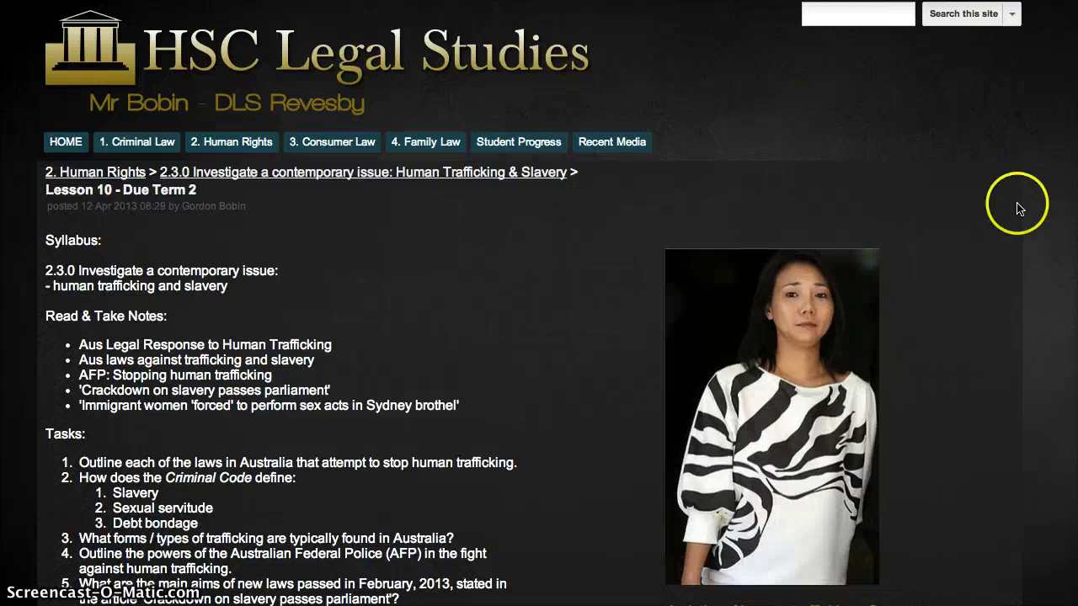
Examine Lesson 10's readings and tasks, plus the embedded documents on Australian trafficking laws and the Australian Federal Police
scroll(1038, 231, "down", 2)
scroll(1037, 231, "down", 6)
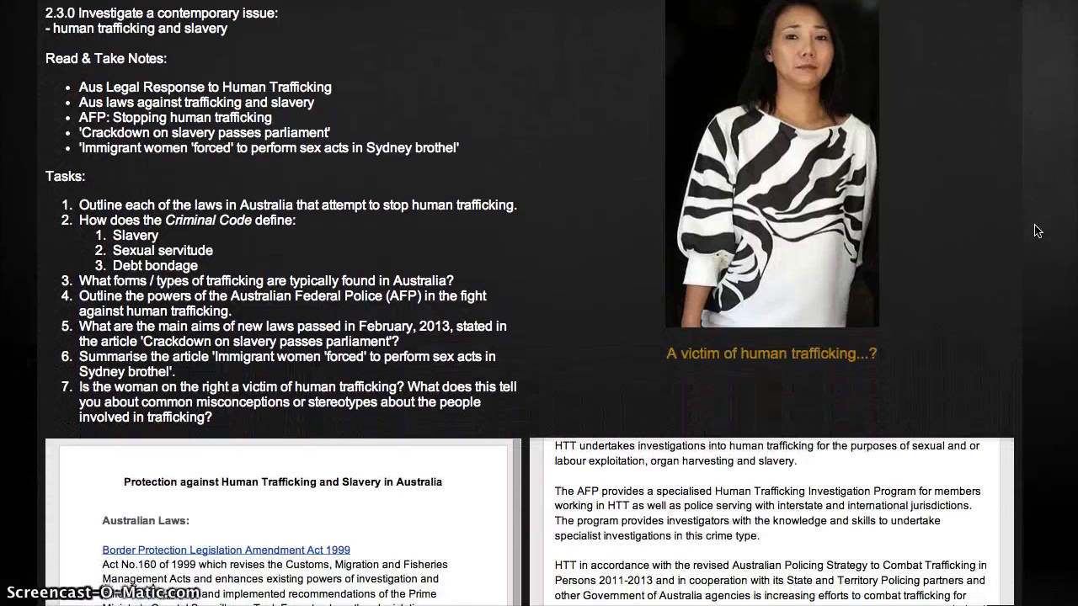
scroll(1038, 231, "down", 6)
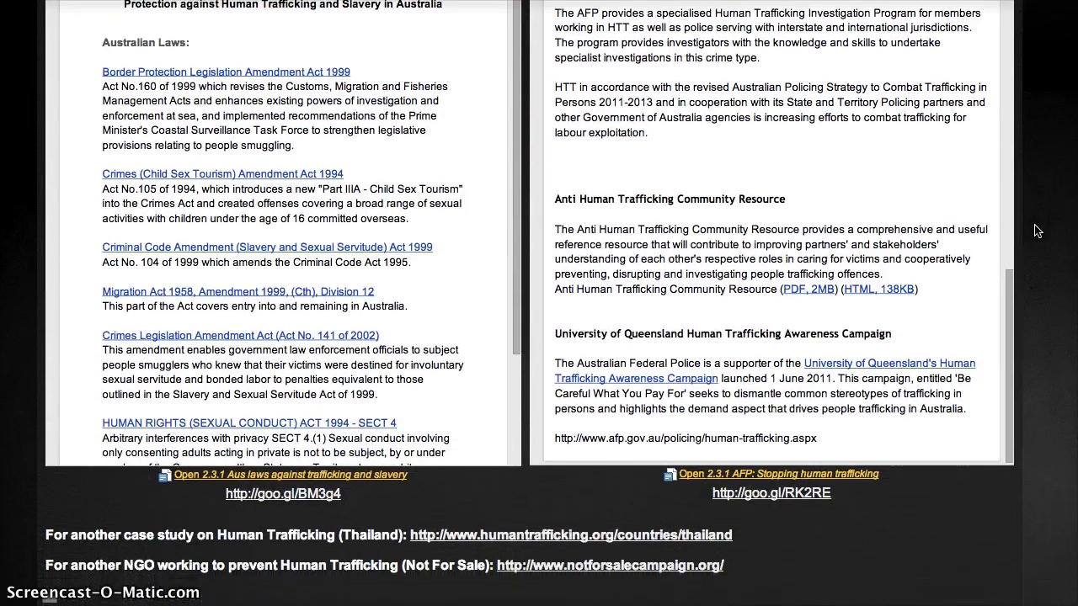
scroll(1023, 229, "up", 1)
scroll(797, 280, "up", 15)
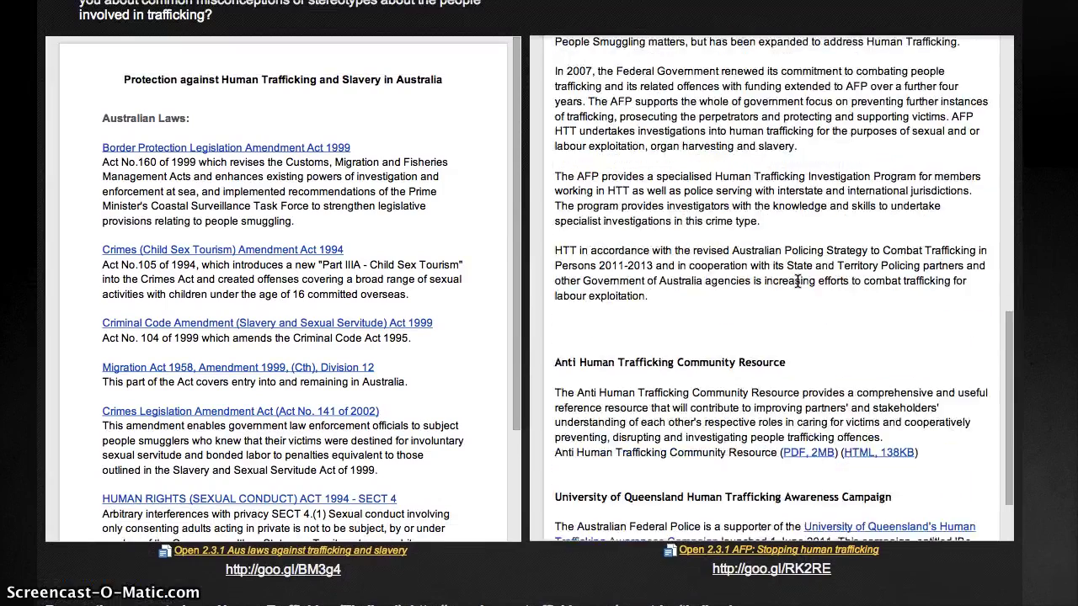
scroll(797, 284, "up", 5)
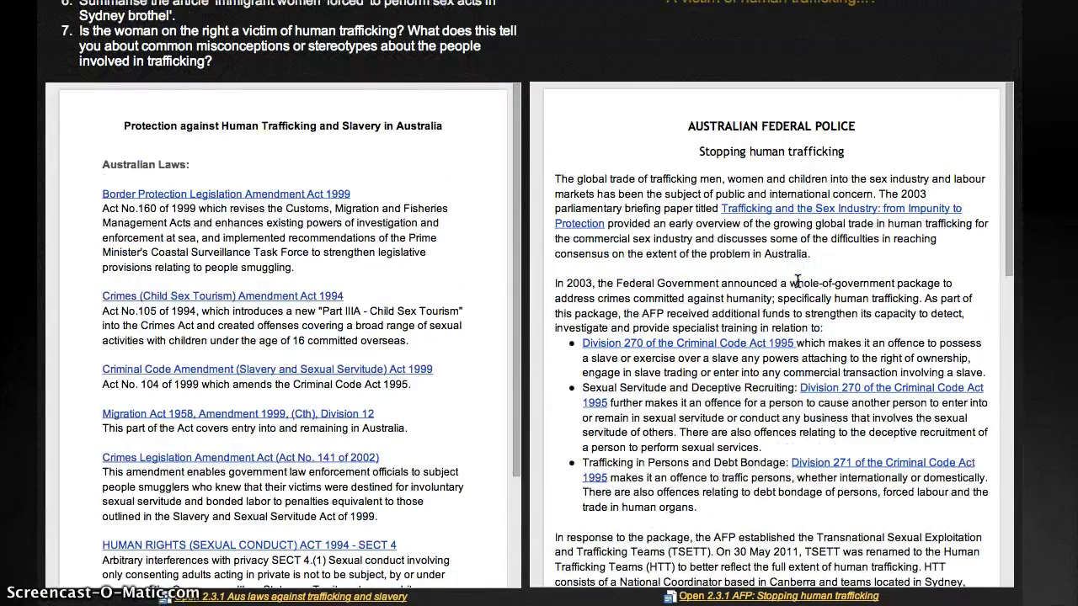
scroll(1042, 245, "up", 1)
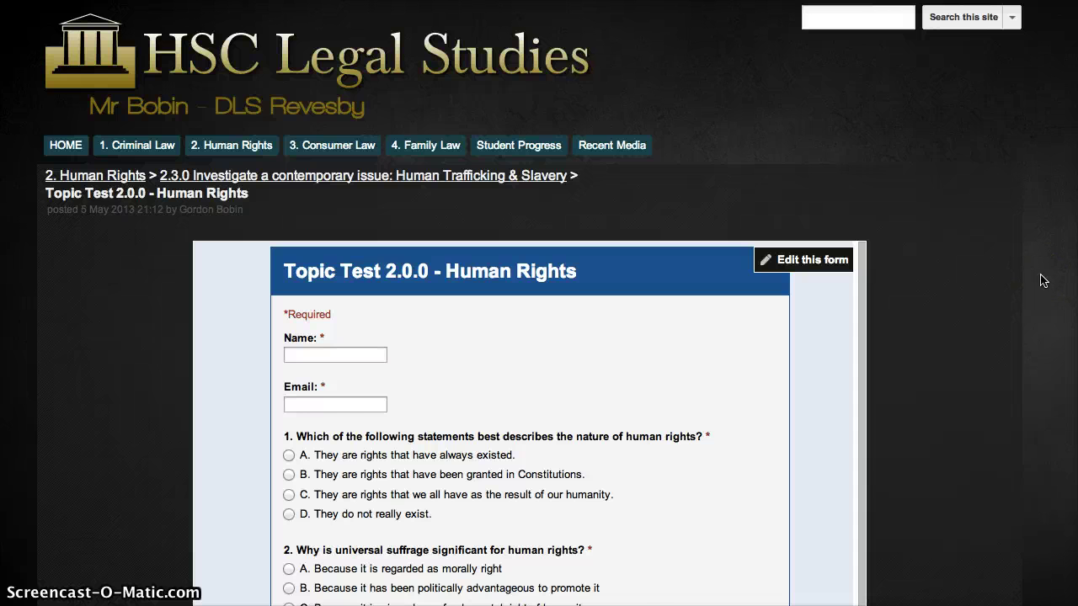
Look through the embedded Topic Test 2.0.0 - Human Rights form, from the name and email fields to multiple-choice question 5
scroll(1042, 280, "down", 3)
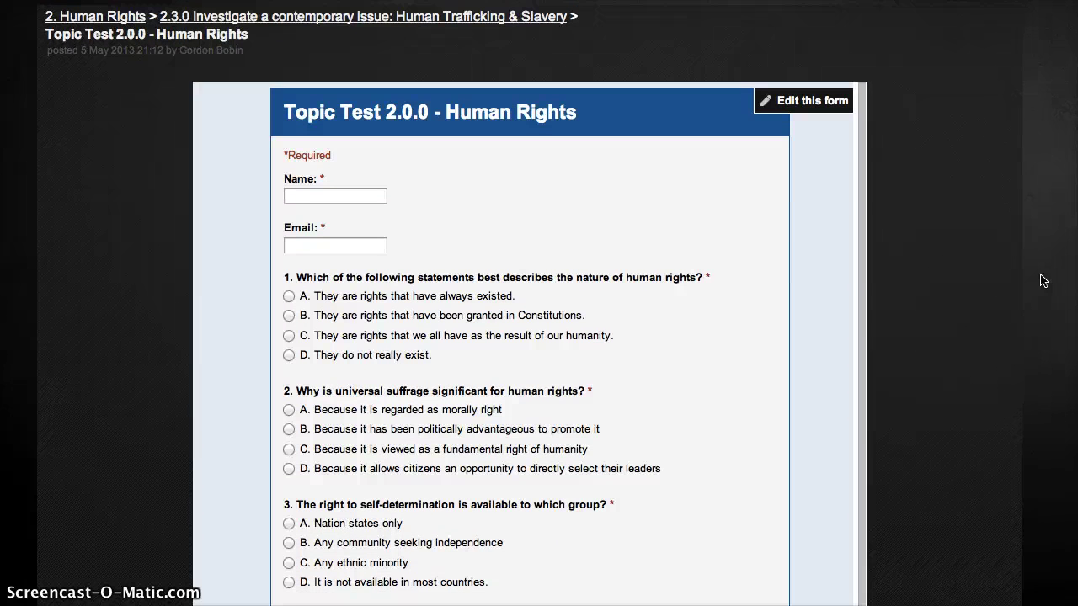
scroll(1042, 280, "down", 1)
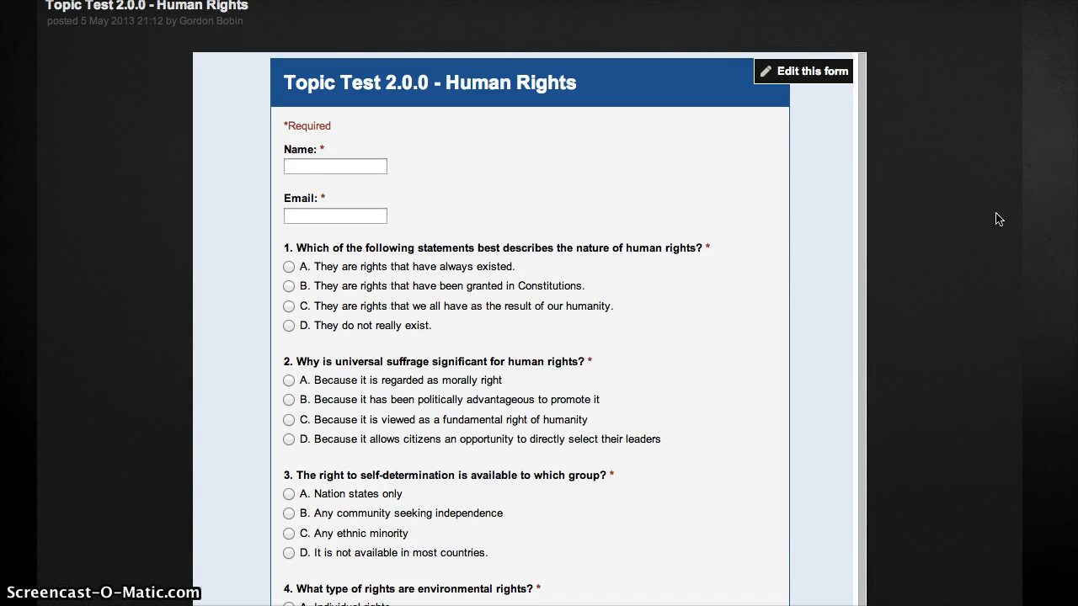
scroll(998, 219, "down", 1)
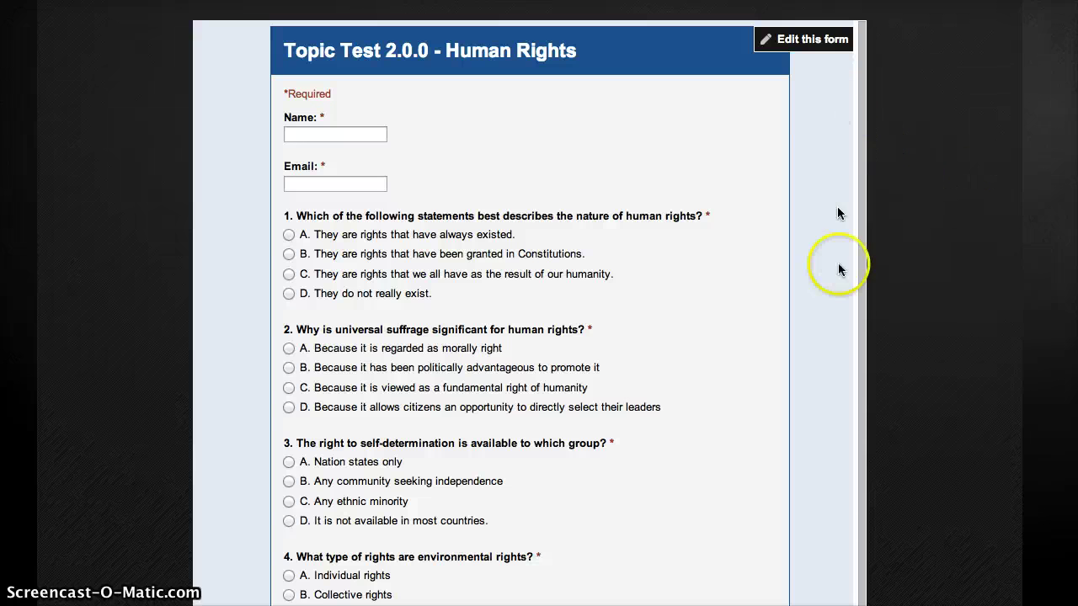
scroll(1038, 235, "down", 4)
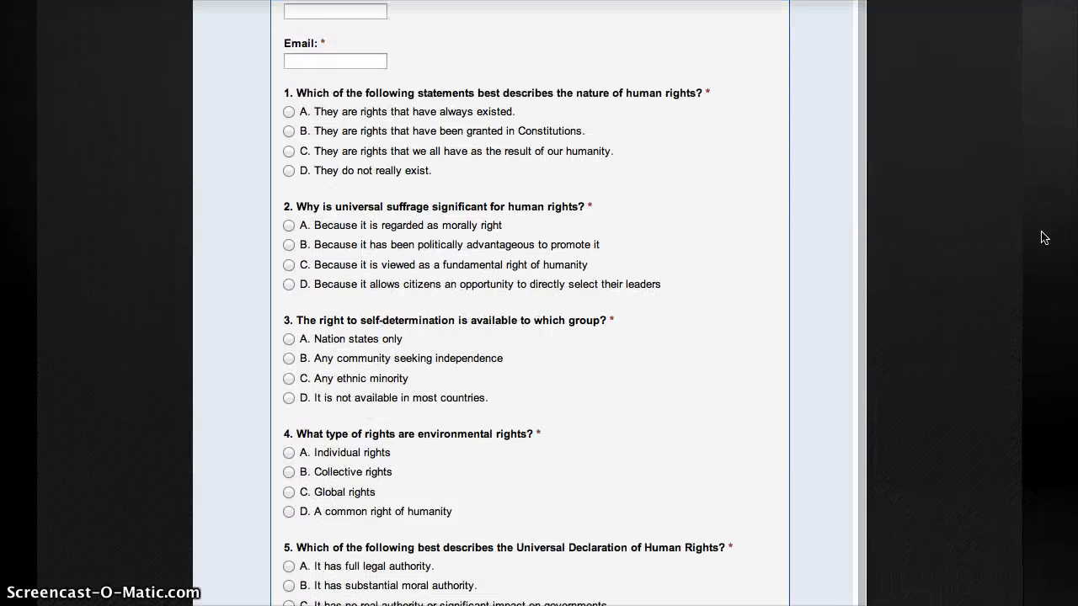
scroll(1040, 238, "down", 3)
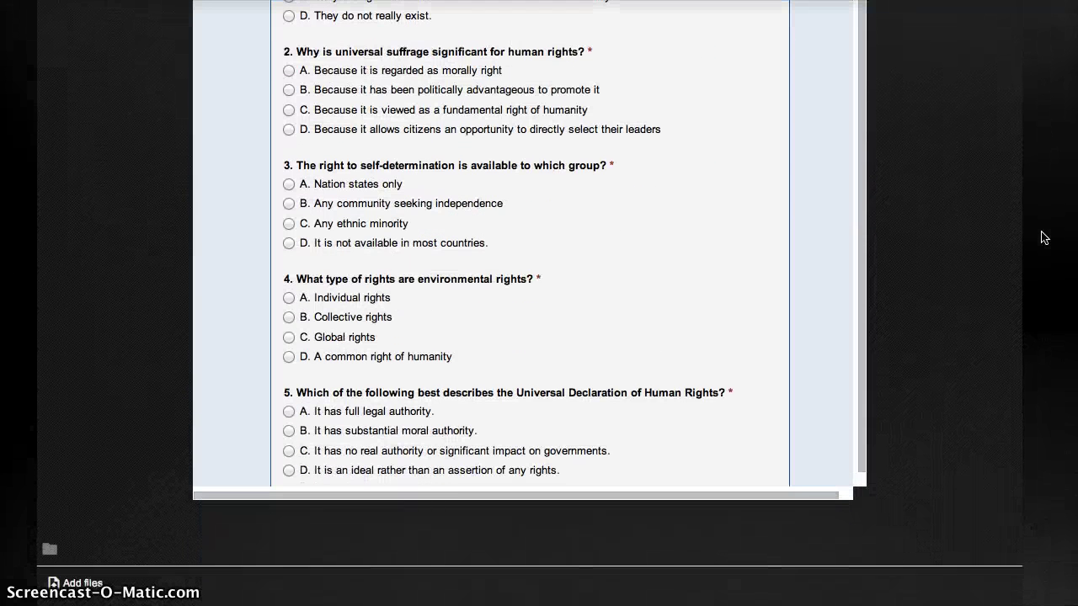
scroll(1042, 237, "up", 10)
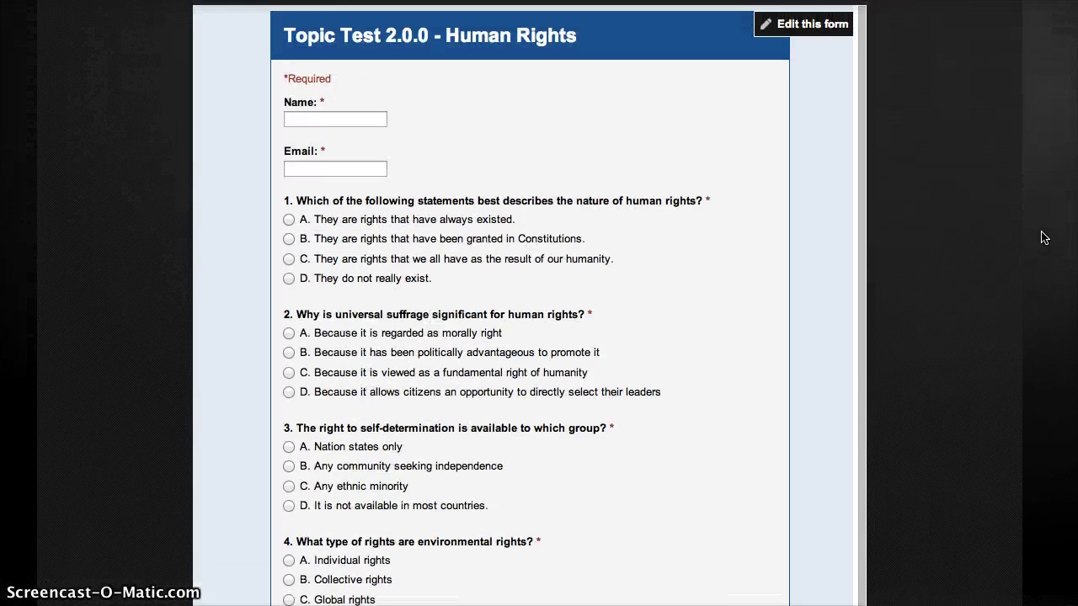
scroll(1042, 237, "up", 2)
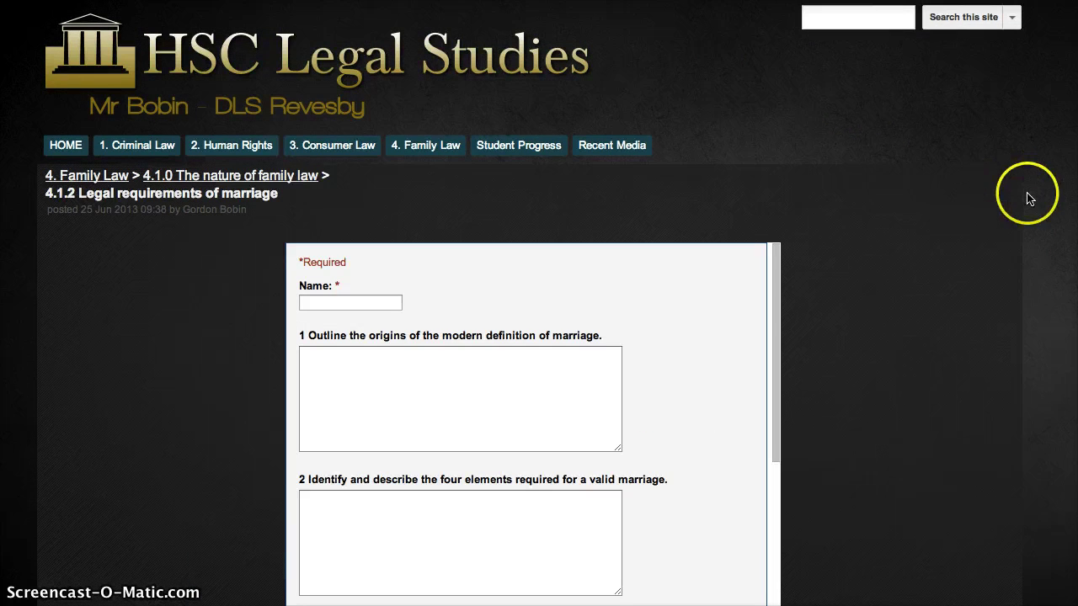
Review the opening questions of the embedded form on the 4.1.2 Legal requirements of marriage page
scroll(1029, 199, "down", 4)
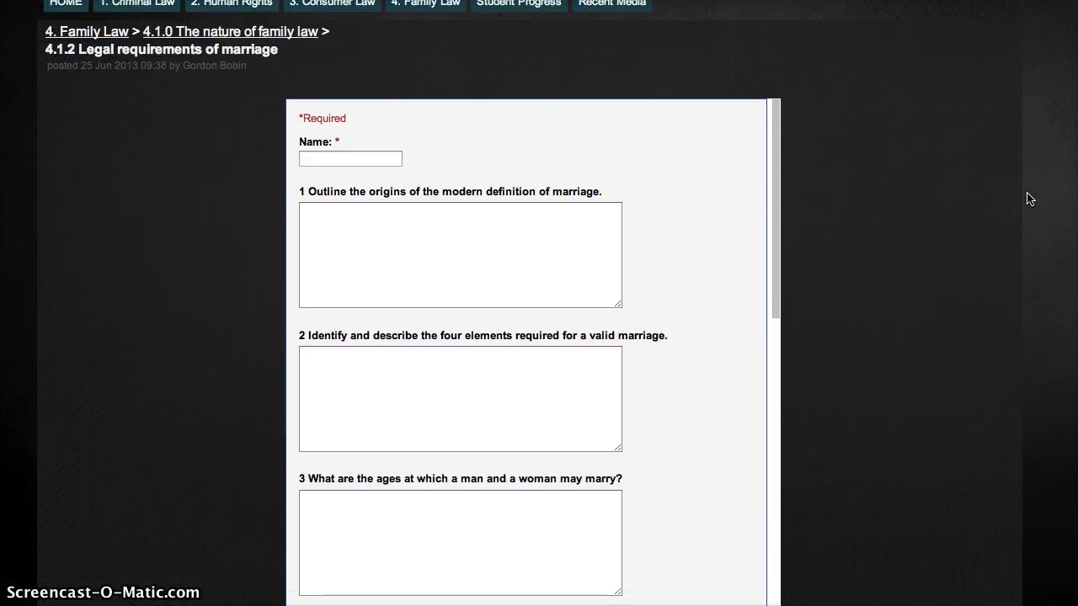
scroll(1028, 199, "down", 2)
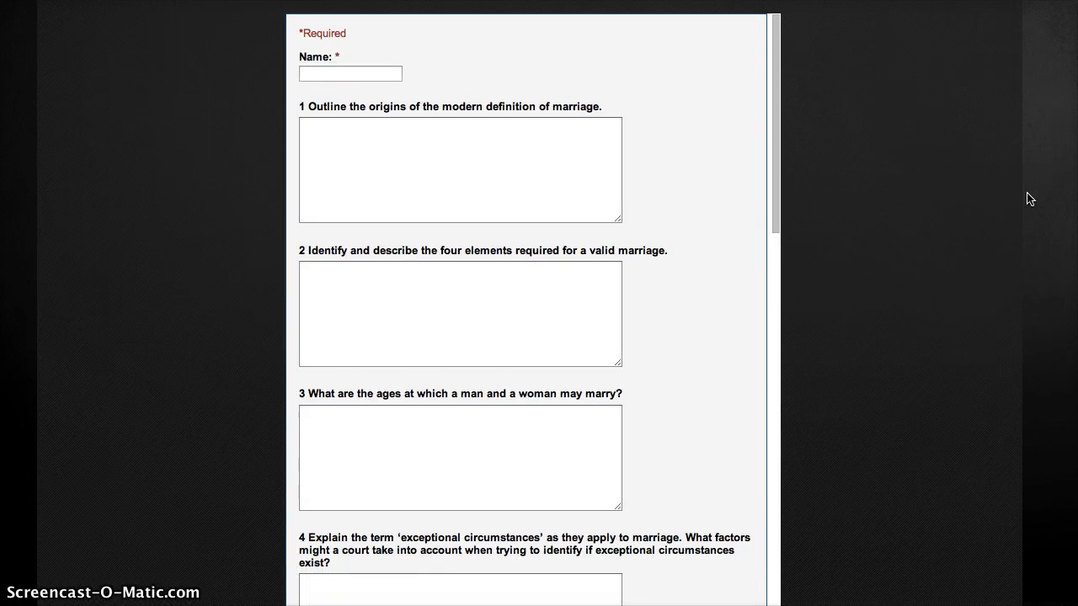
scroll(1028, 198, "down", 1)
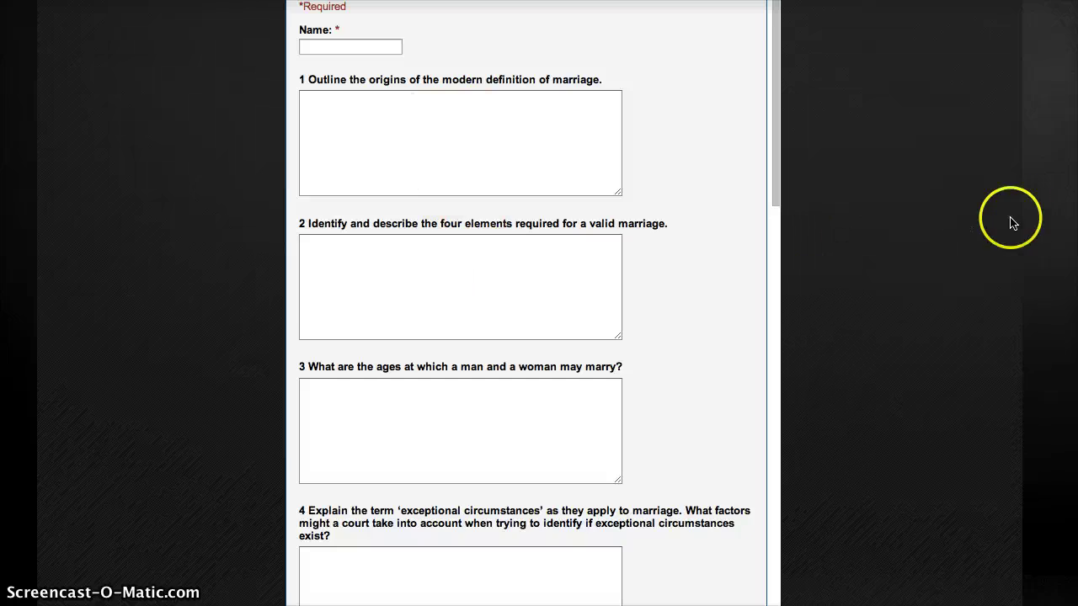
Examine the textbook extracts below the marriage form, from 16.2 Legal requirements of marriage to the Property rights and Agency sections
scroll(1042, 207, "down", 3)
scroll(1041, 208, "down", 6)
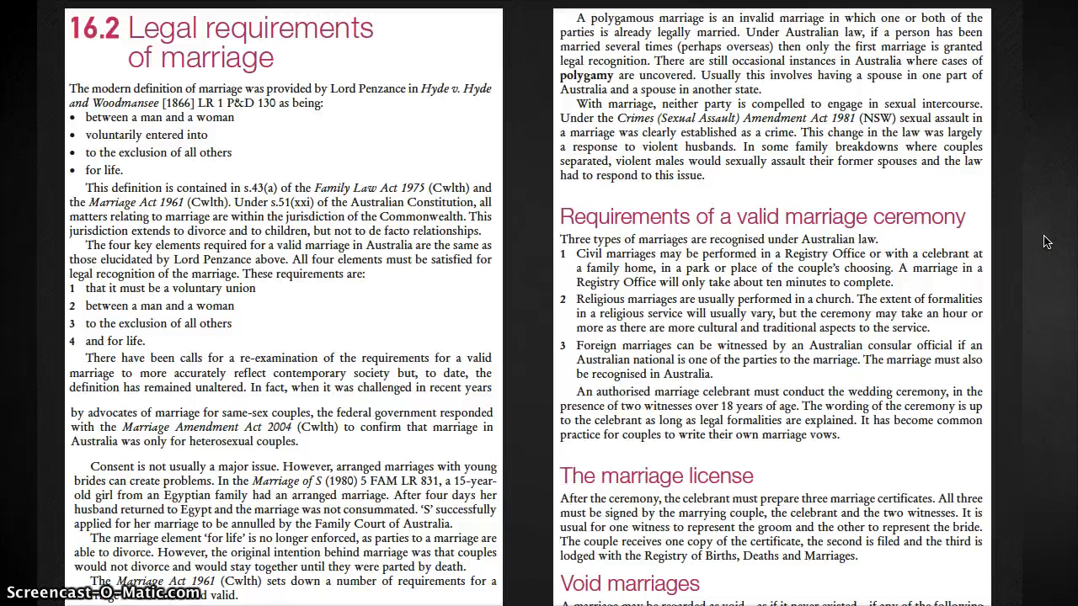
scroll(1044, 242, "up", 5)
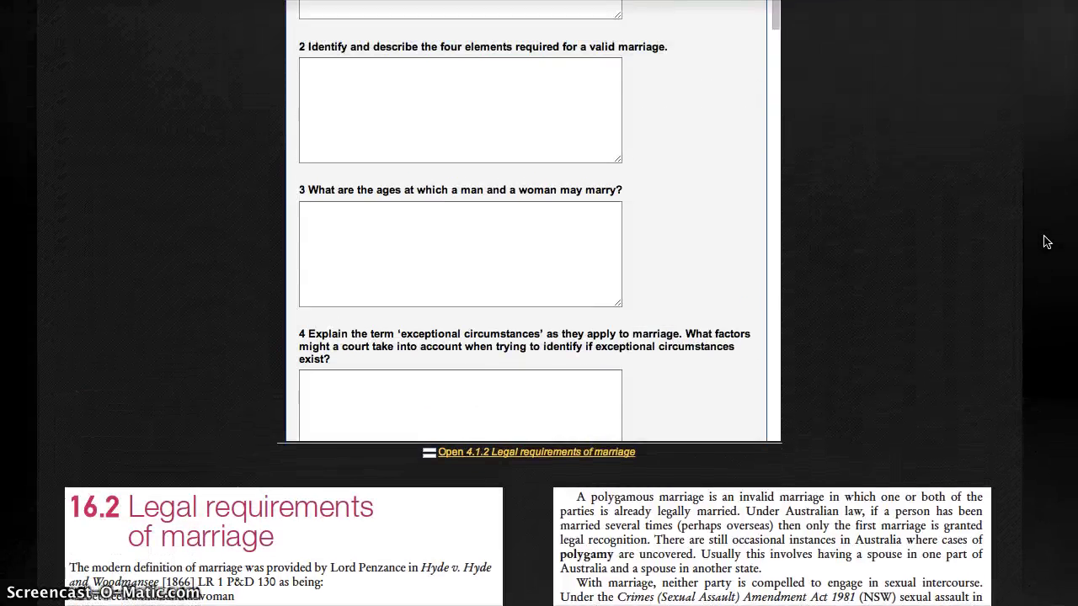
scroll(1044, 242, "down", 7)
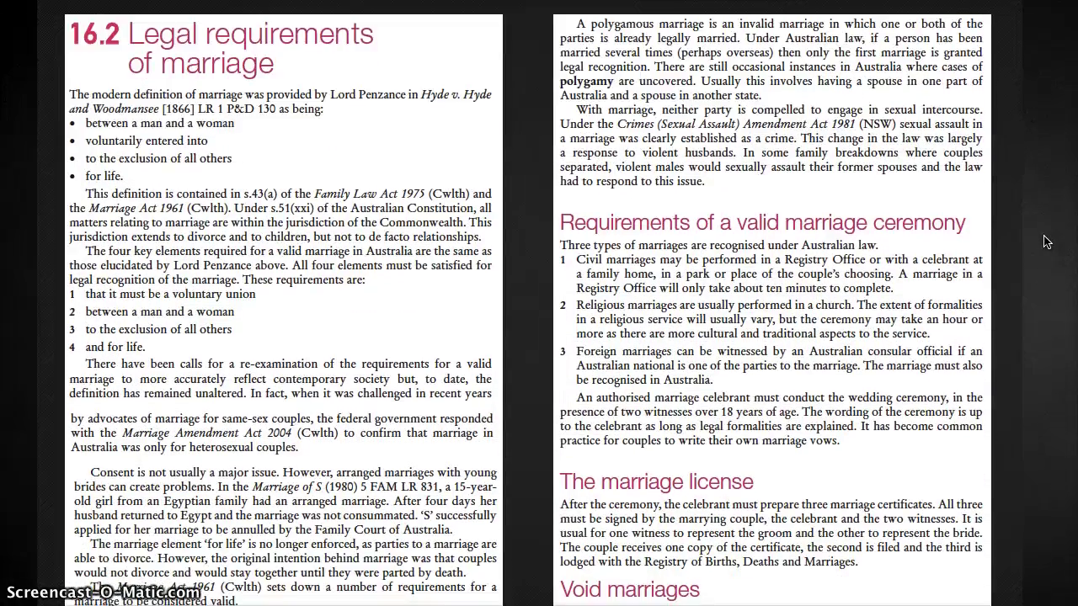
scroll(1044, 243, "down", 11)
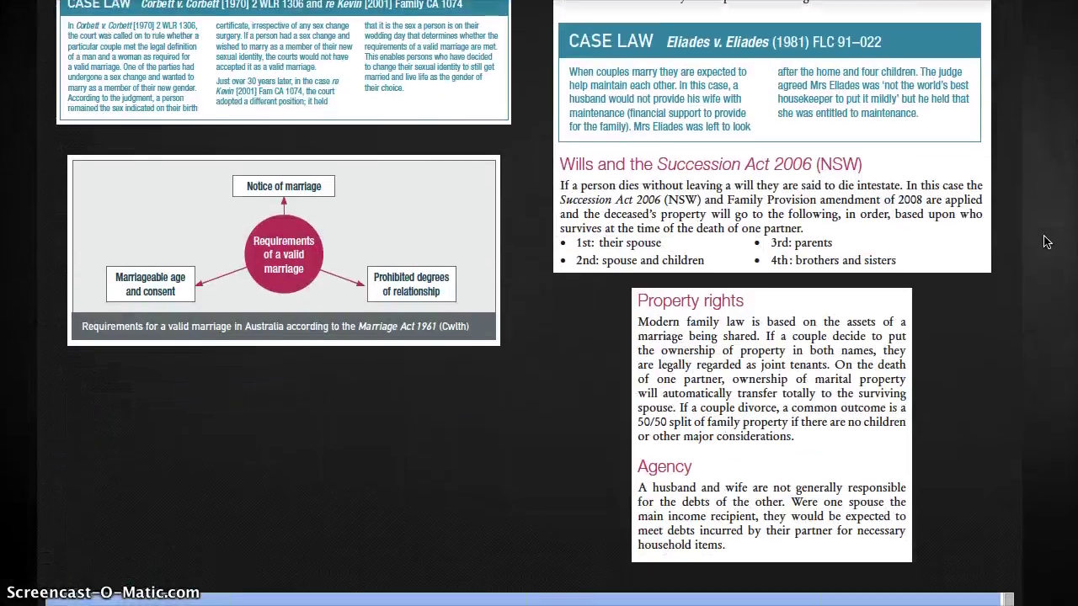
View the embedded 4.1.2 Legal requirements of marriage response sheet with the students' colour-coded answers
scroll(1044, 243, "down", 3)
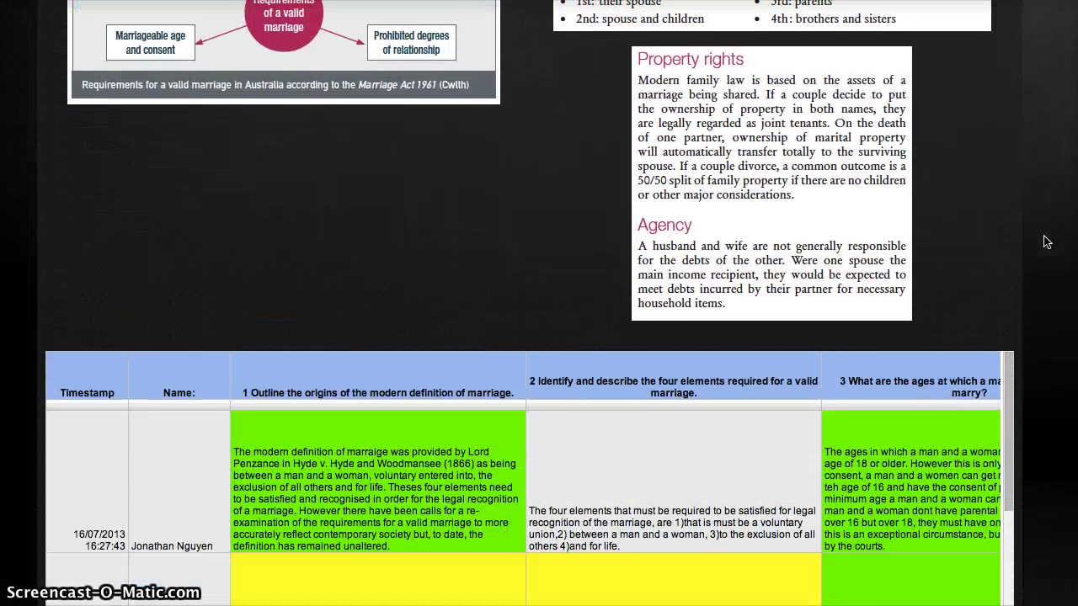
scroll(1044, 243, "down", 3)
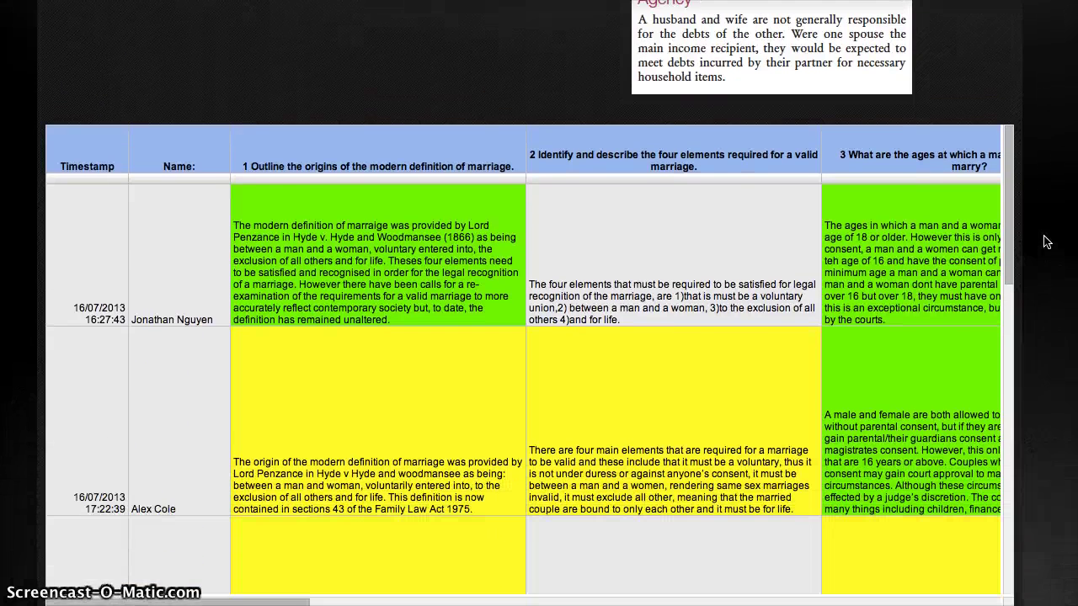
scroll(1044, 242, "down", 1)
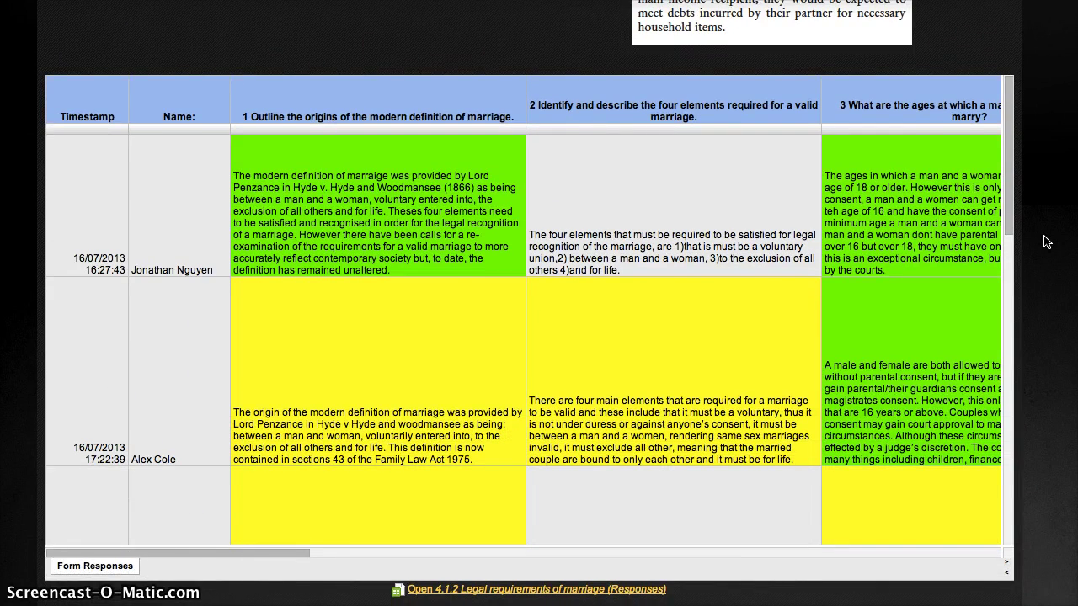
scroll(1044, 242, "down", 1)
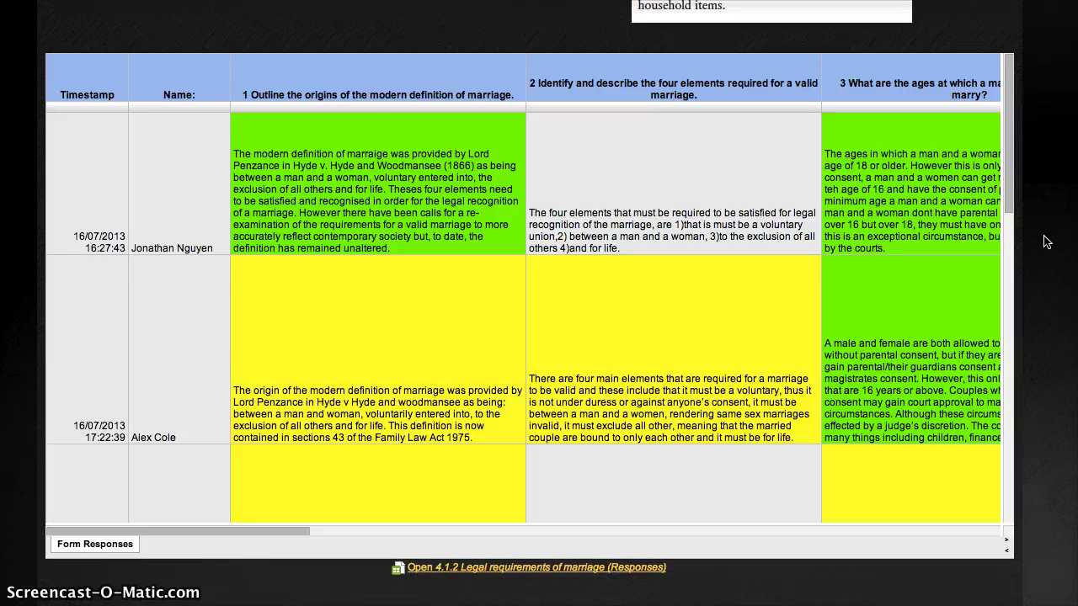